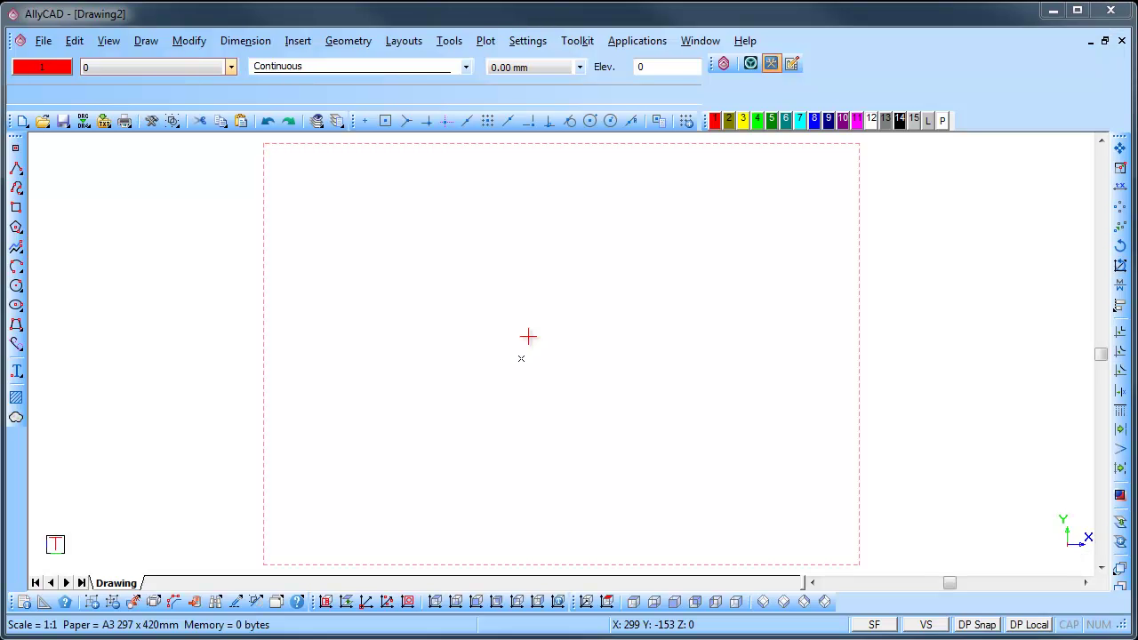
Add a new dimension style named Dim-5
left_click(536, 48)
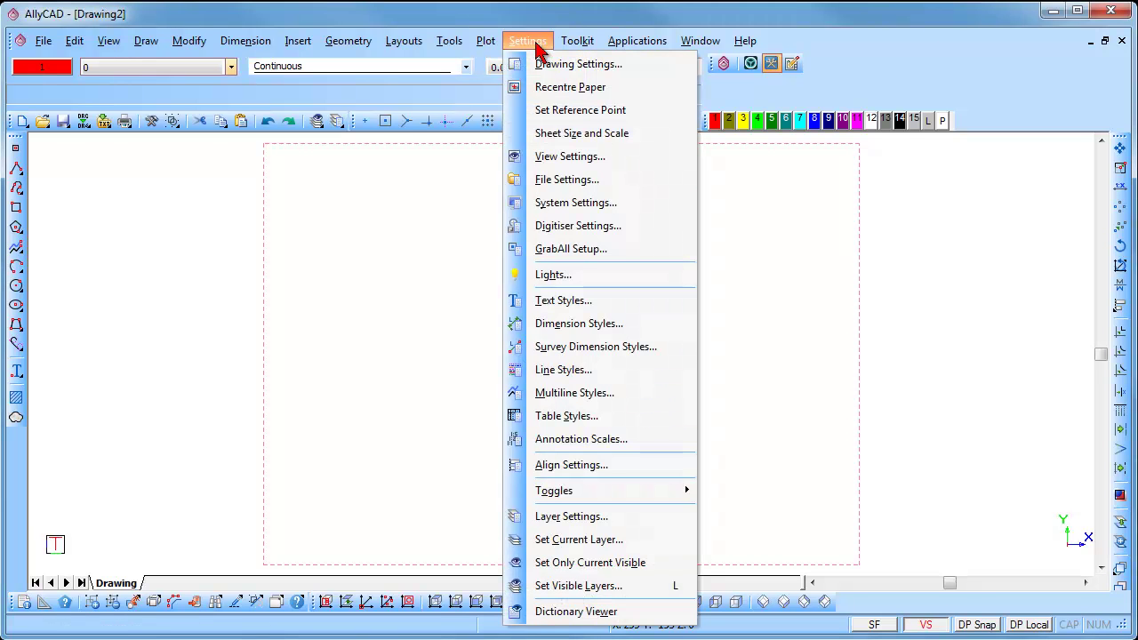
left_click(594, 324)
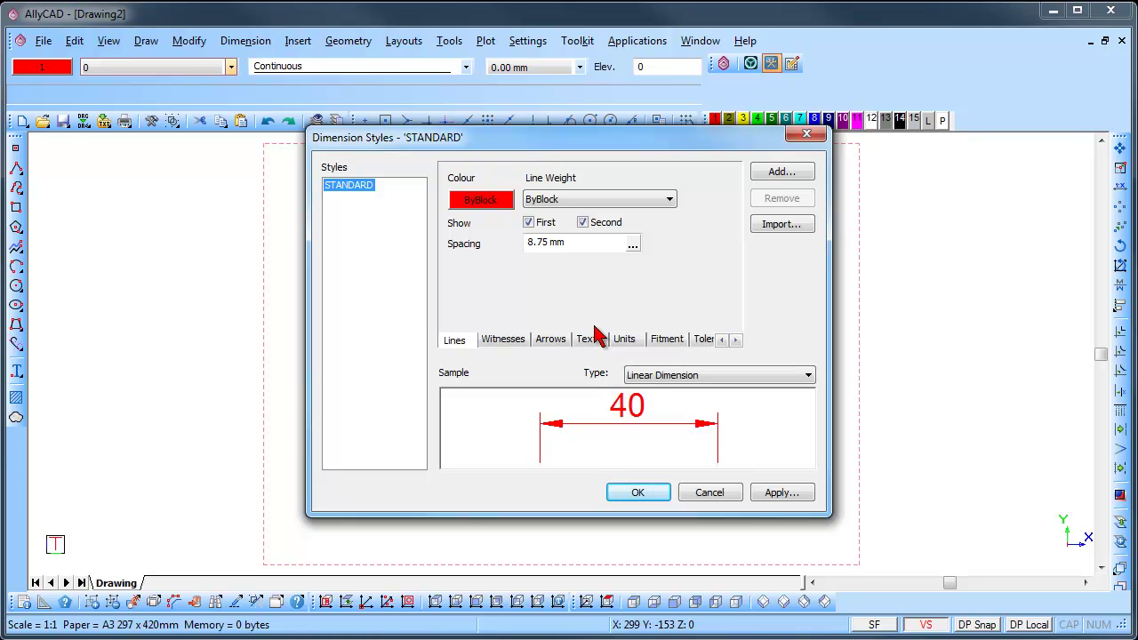
left_click(781, 174)
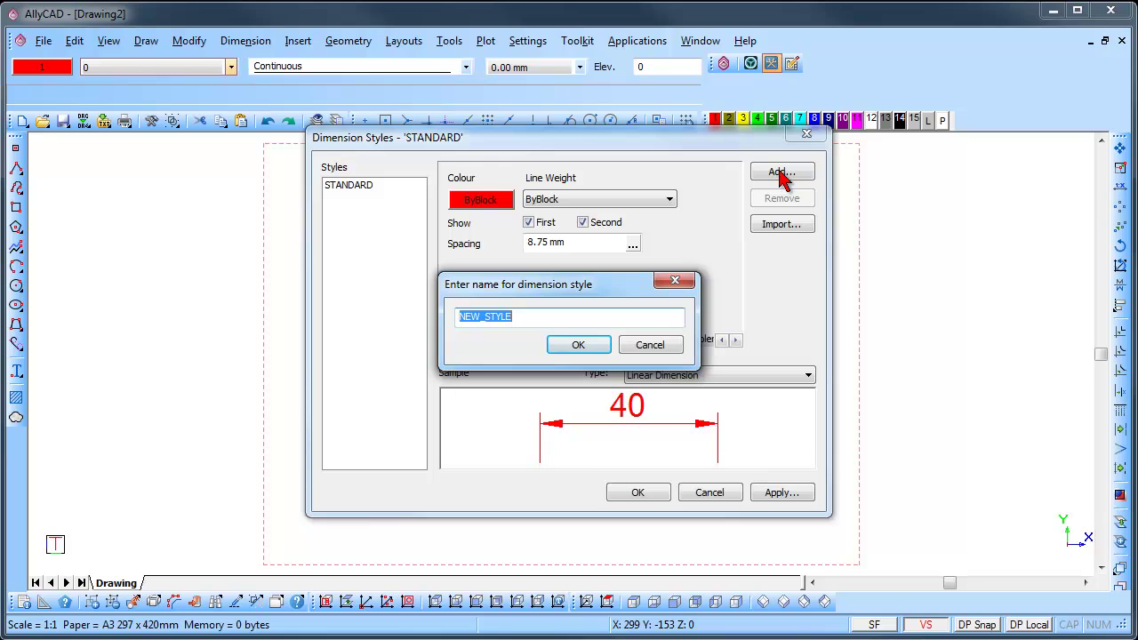
type("Dim-5")
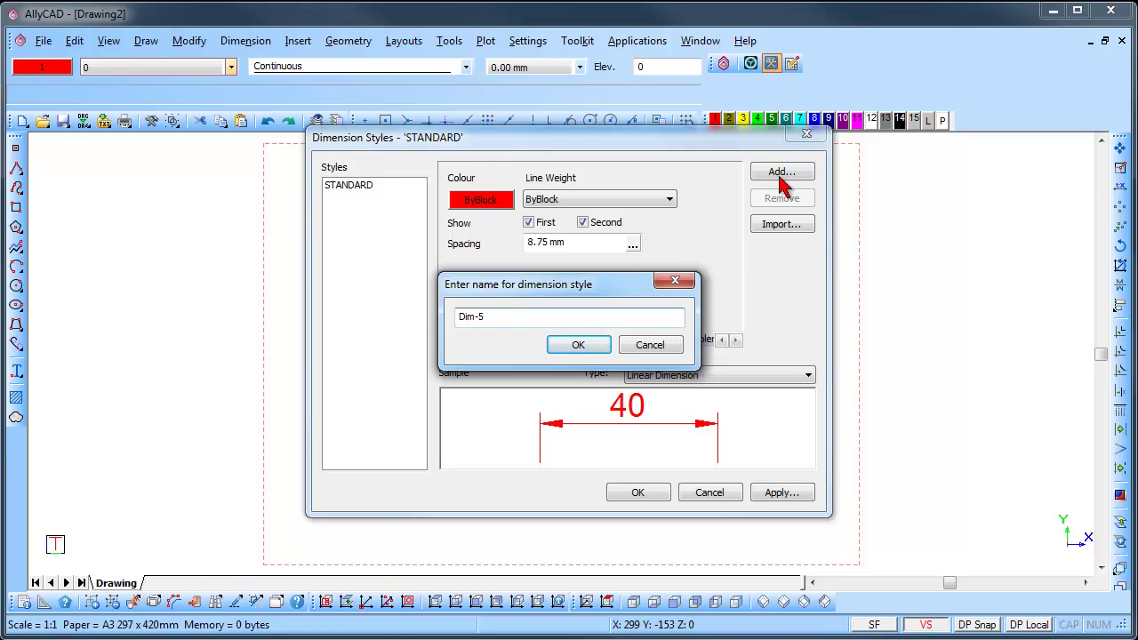
left_click(578, 345)
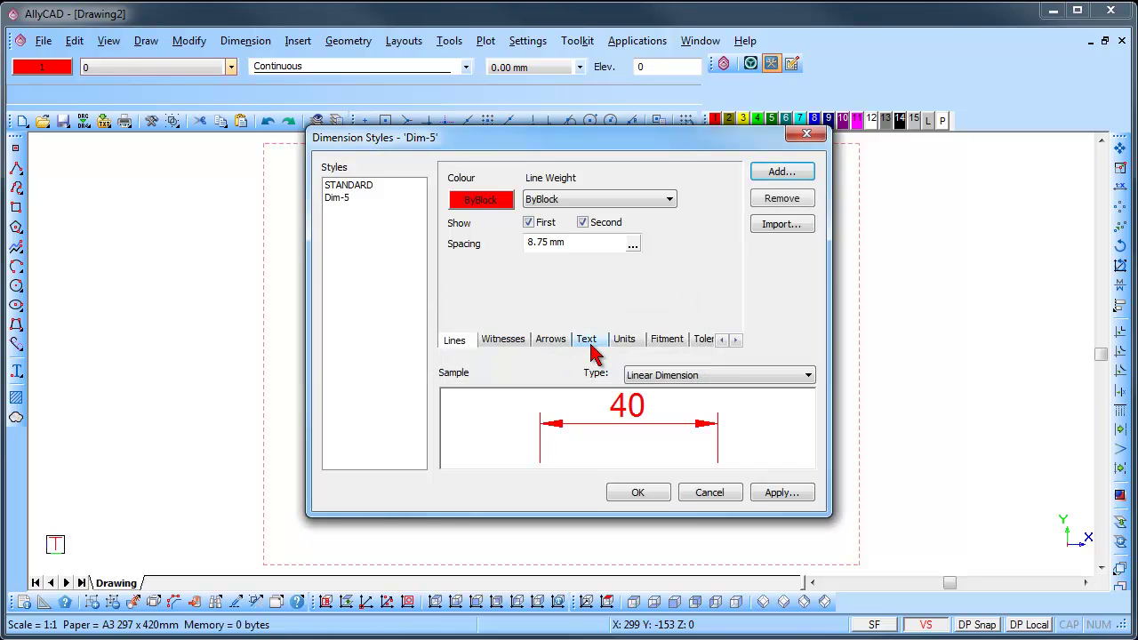
Set the Dim-5 dimension lines to black colour 14 with a 0.00 mm line weight
left_click(462, 345)
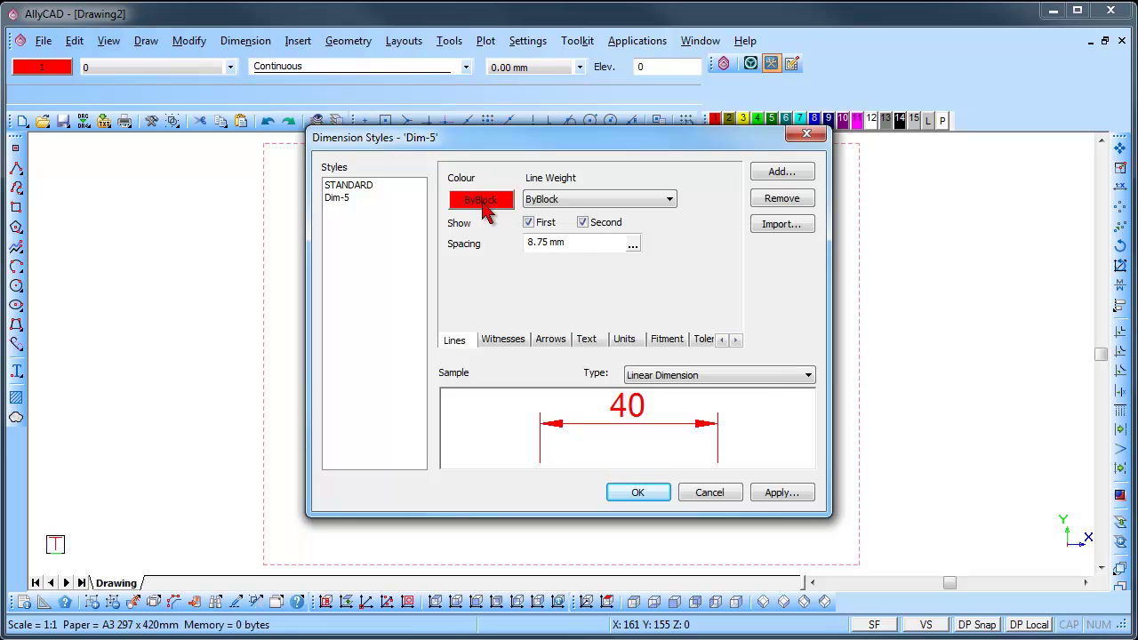
left_click(482, 201)
left_click(727, 200)
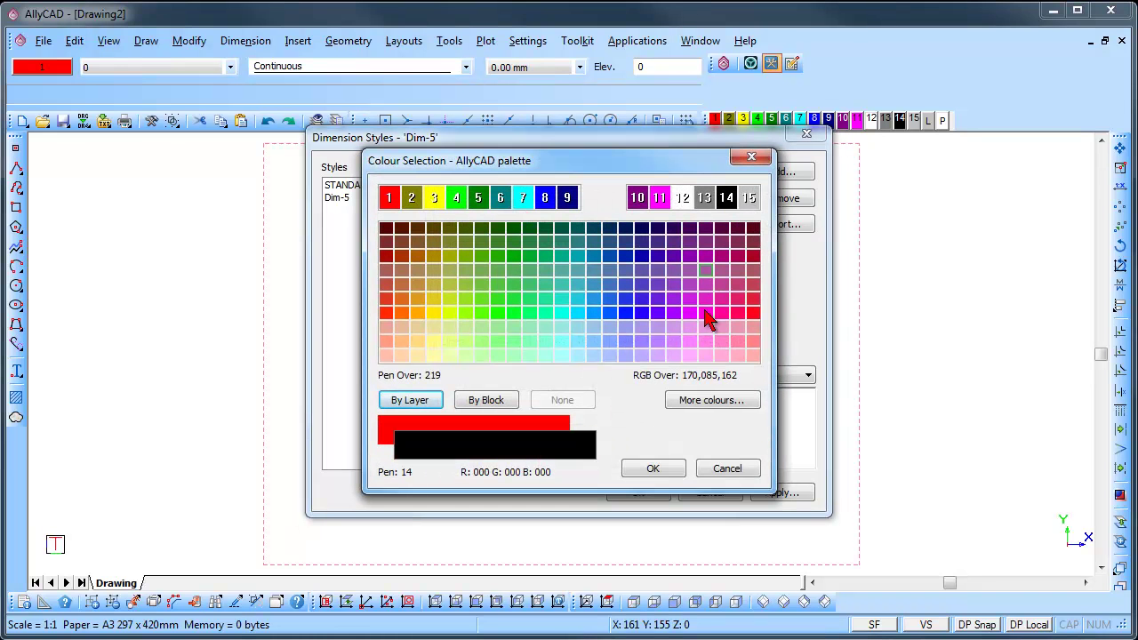
left_click(676, 471)
left_click(639, 210)
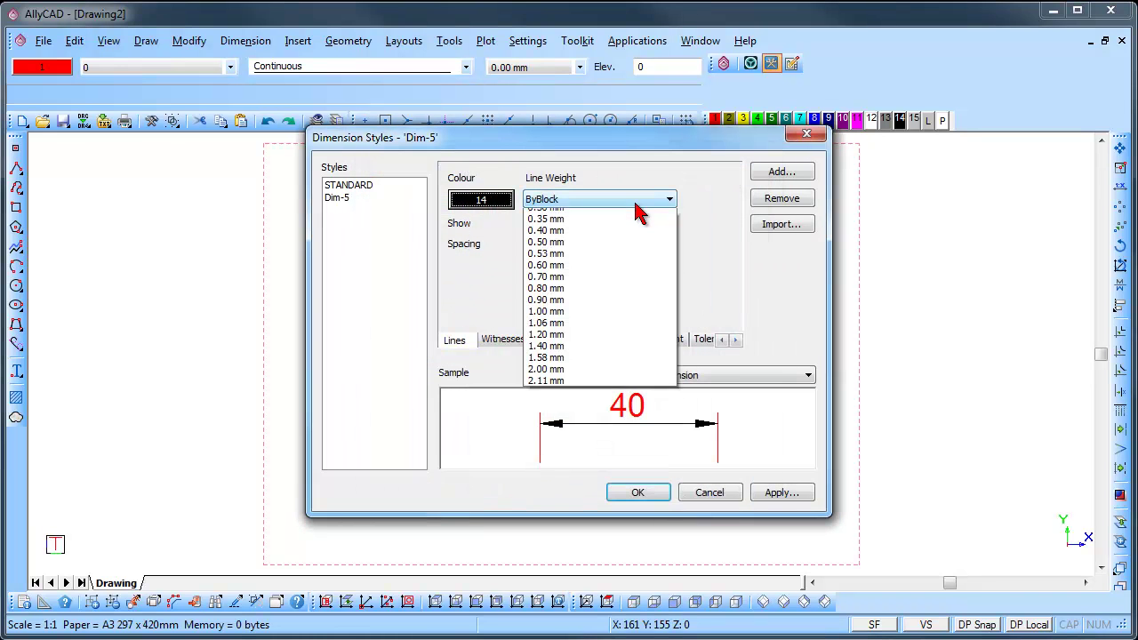
scroll(637, 231, "up", 4)
left_click(617, 249)
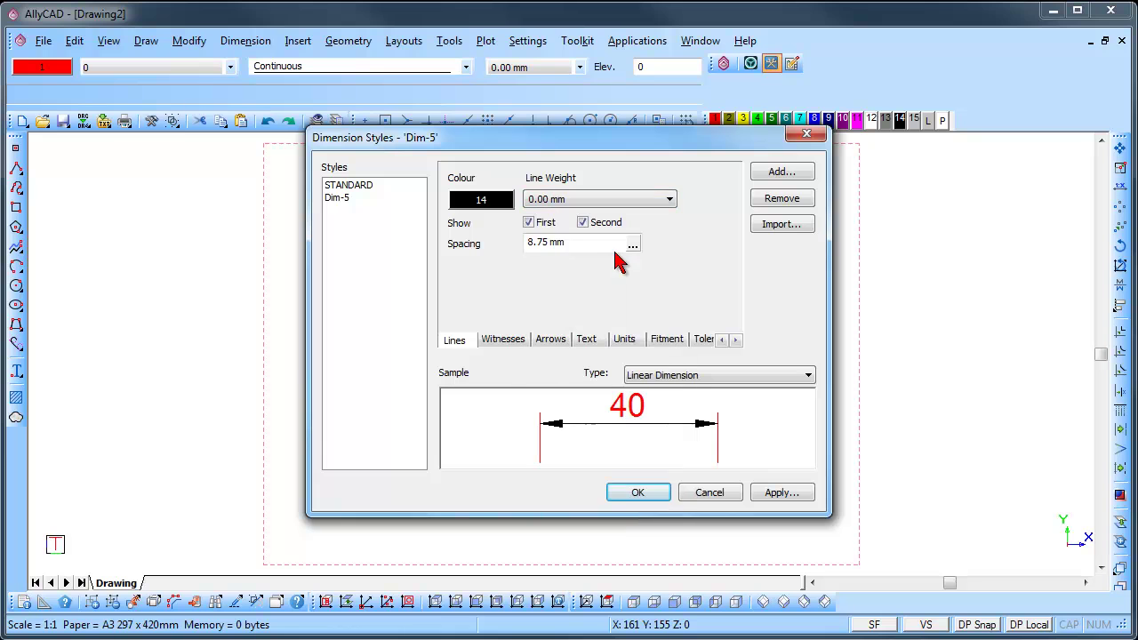
Hide and restore the first and second dimension lines one after the other to preview the option
left_click(528, 223)
left_click(528, 223)
left_click(582, 223)
left_click(582, 223)
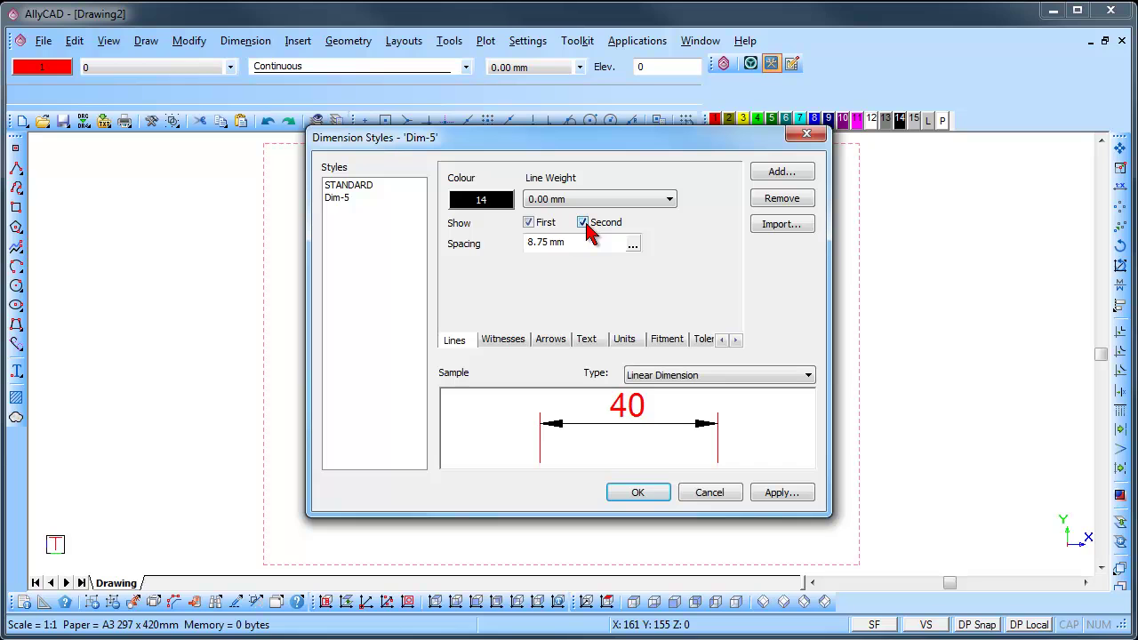
Set the Dim-5 witness lines to black colour 14 with a 0.00 mm line weight
left_click(518, 351)
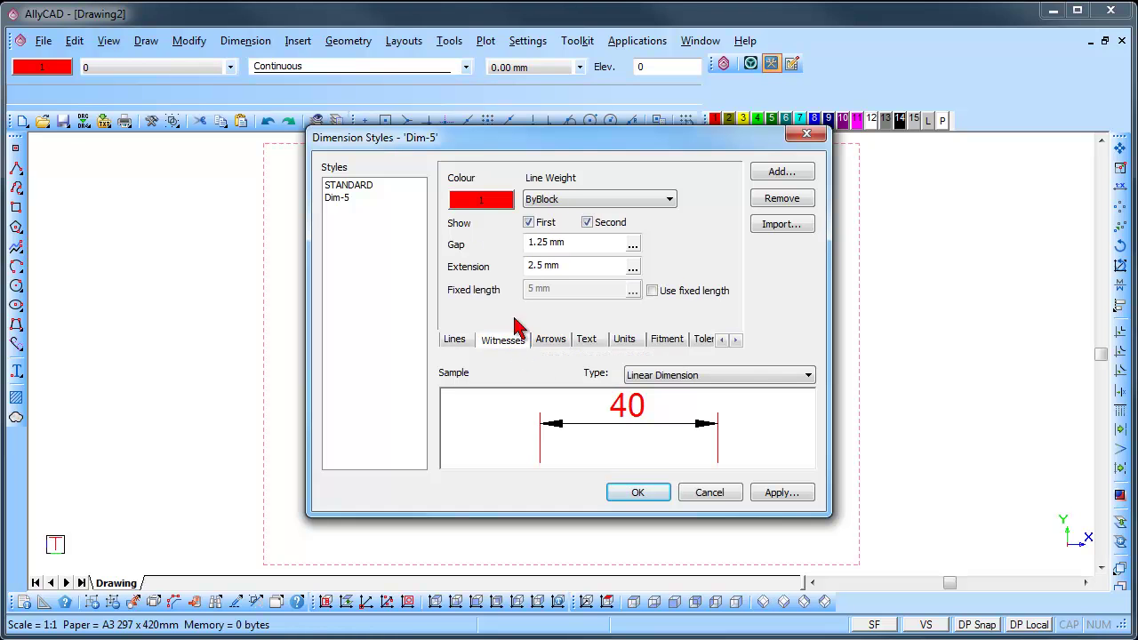
left_click(505, 202)
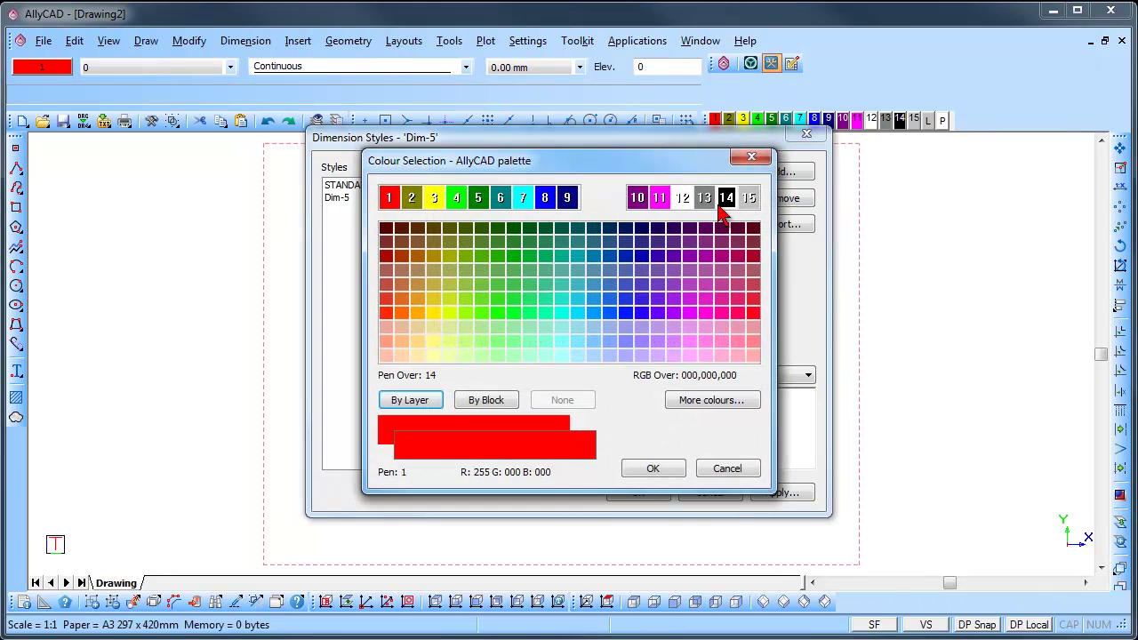
left_click(726, 201)
left_click(654, 469)
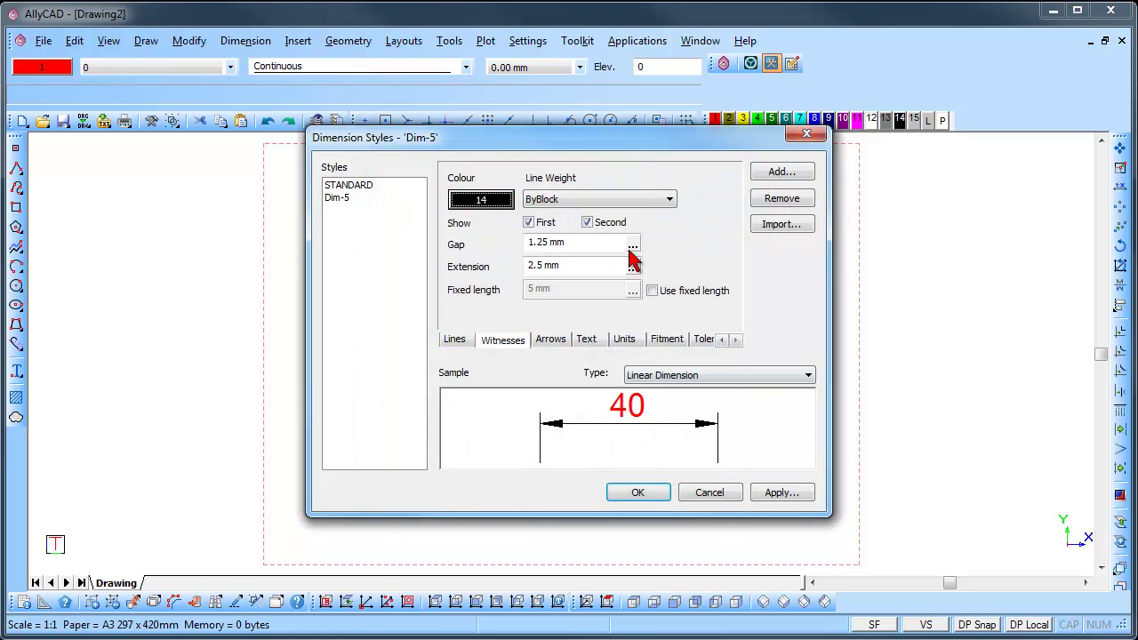
left_click(633, 201)
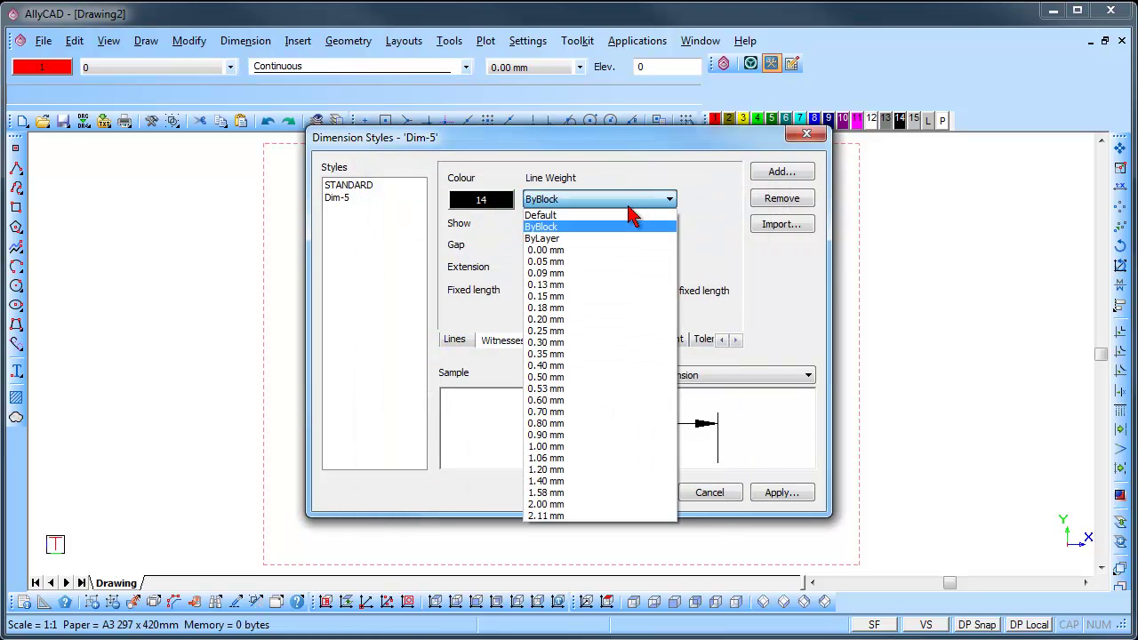
left_click(610, 253)
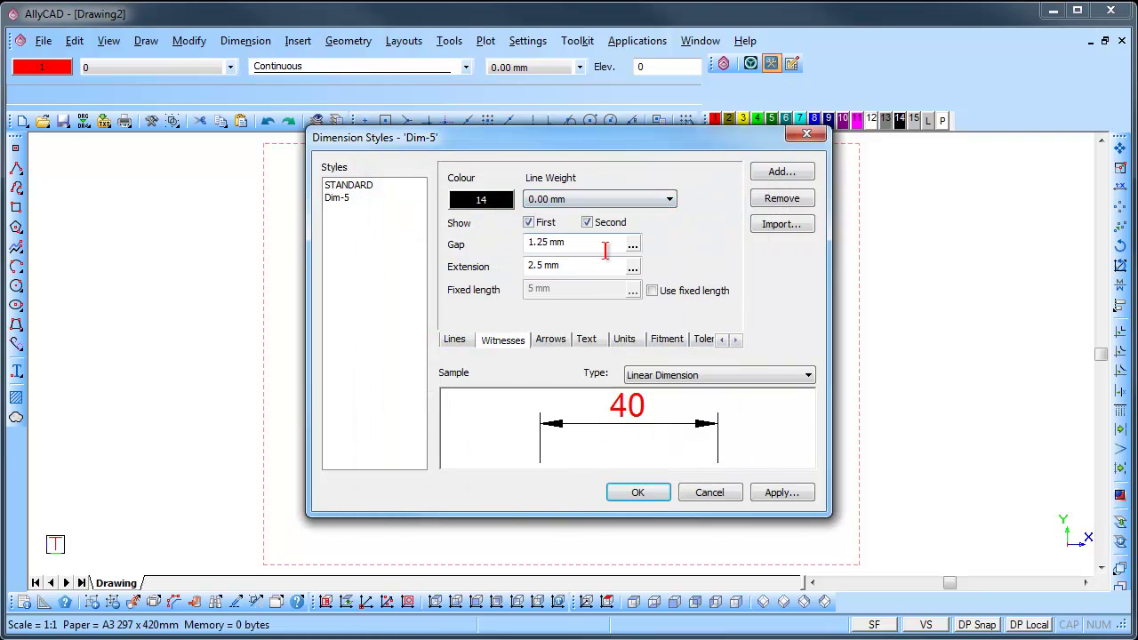
Toggle the first and second witness lines off and on, and try the fixed witness length before disabling it again
left_click(530, 223)
left_click(529, 223)
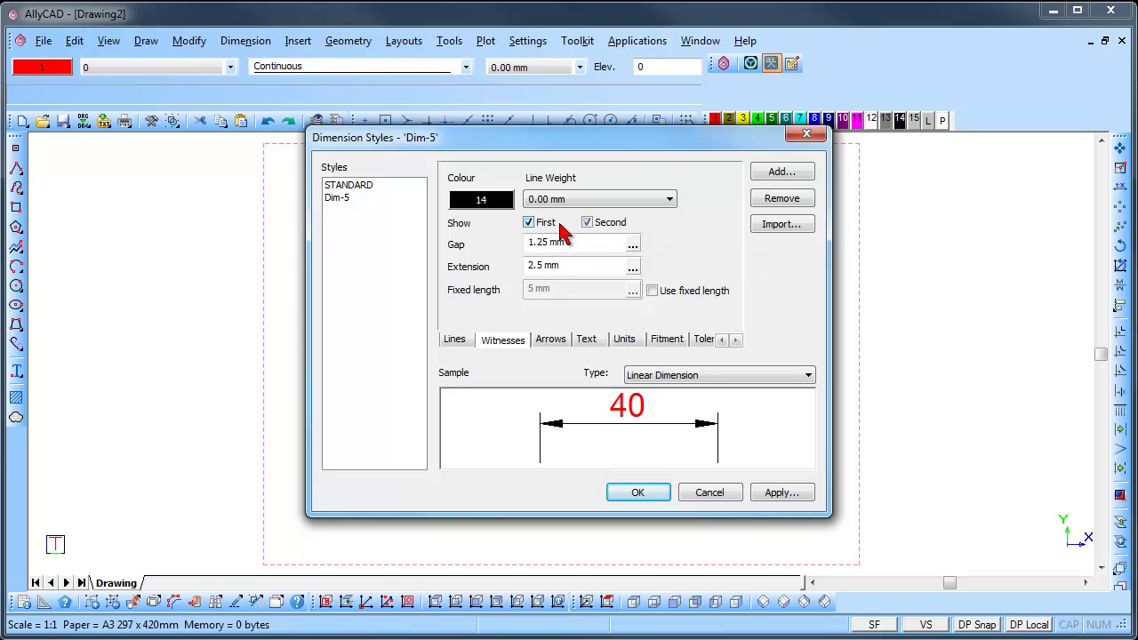
left_click(589, 223)
left_click(589, 223)
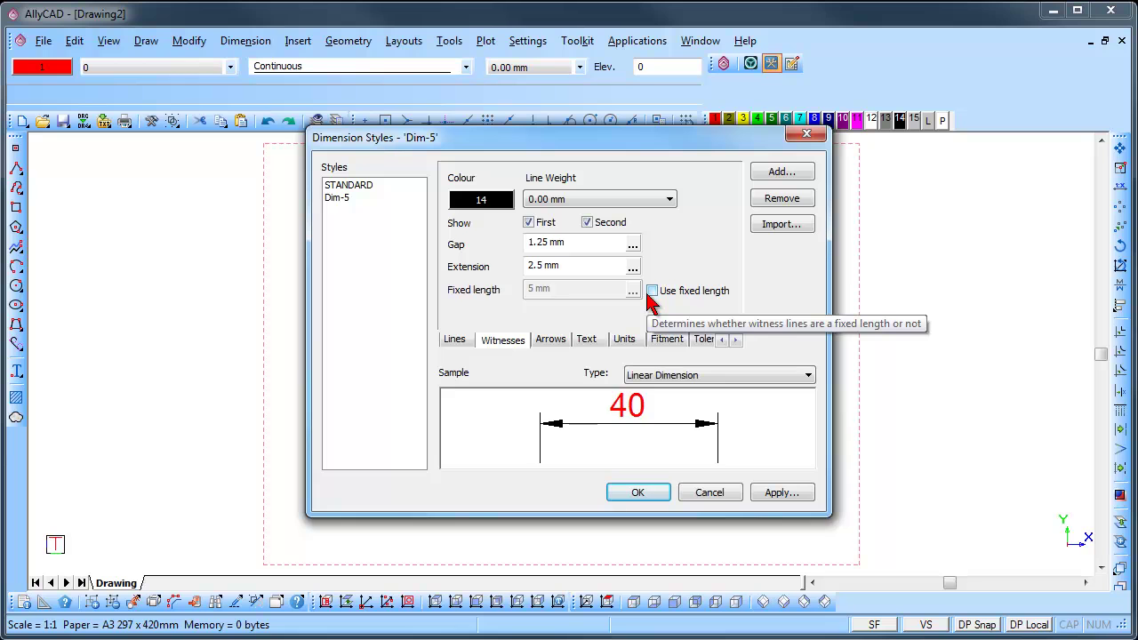
left_click(648, 295)
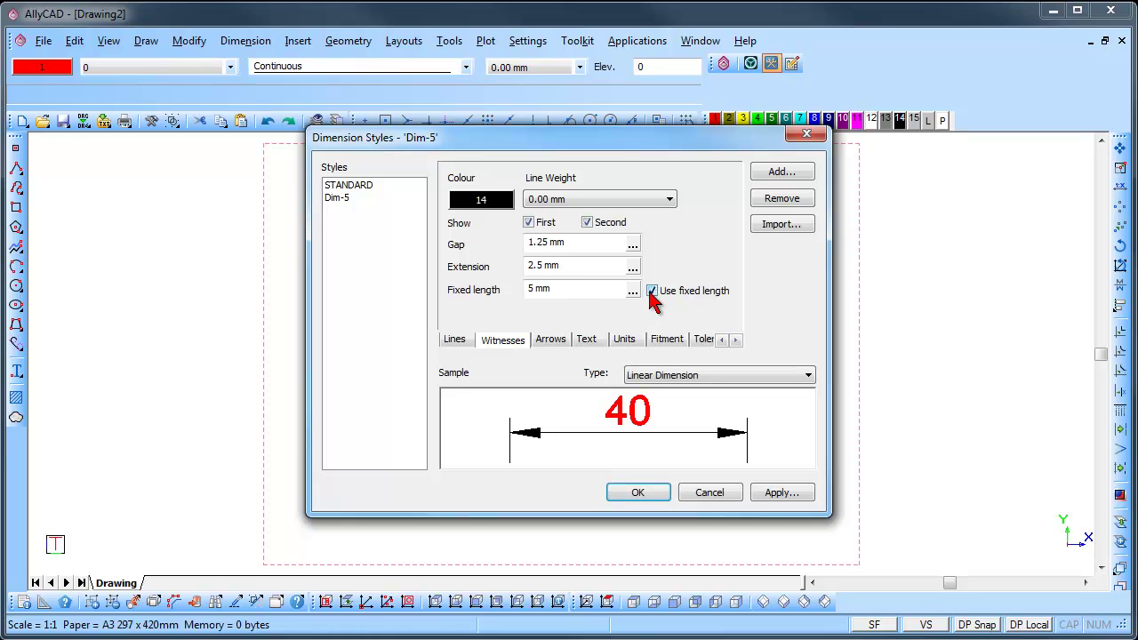
left_click(651, 292)
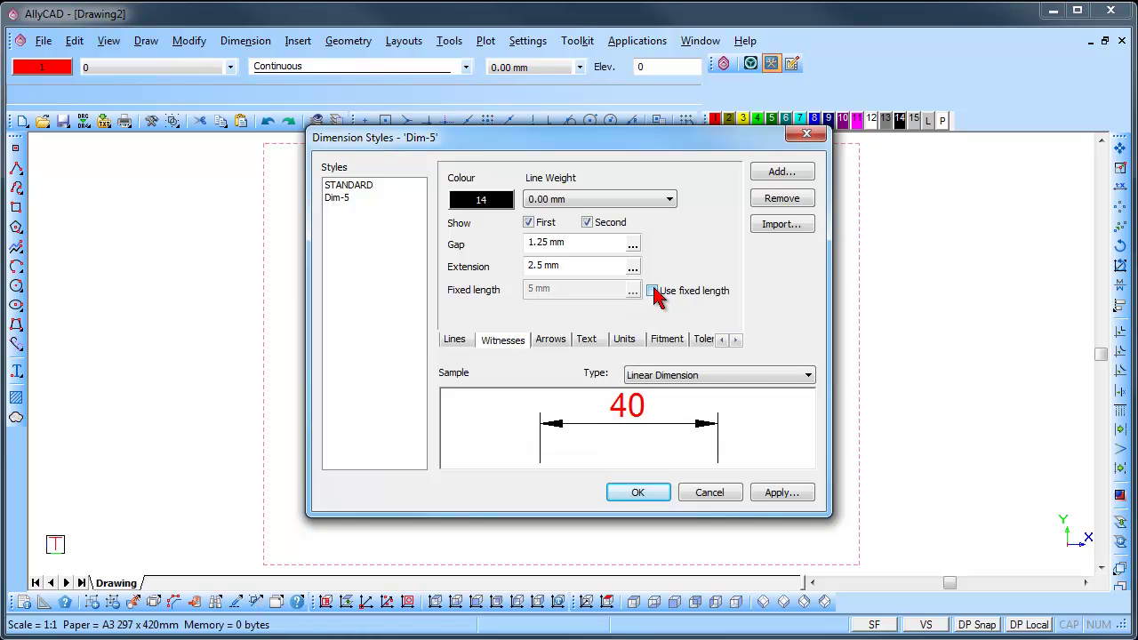
Try the Normal Blank style for Arrowhead 1 and set it back to Normal
left_click(553, 346)
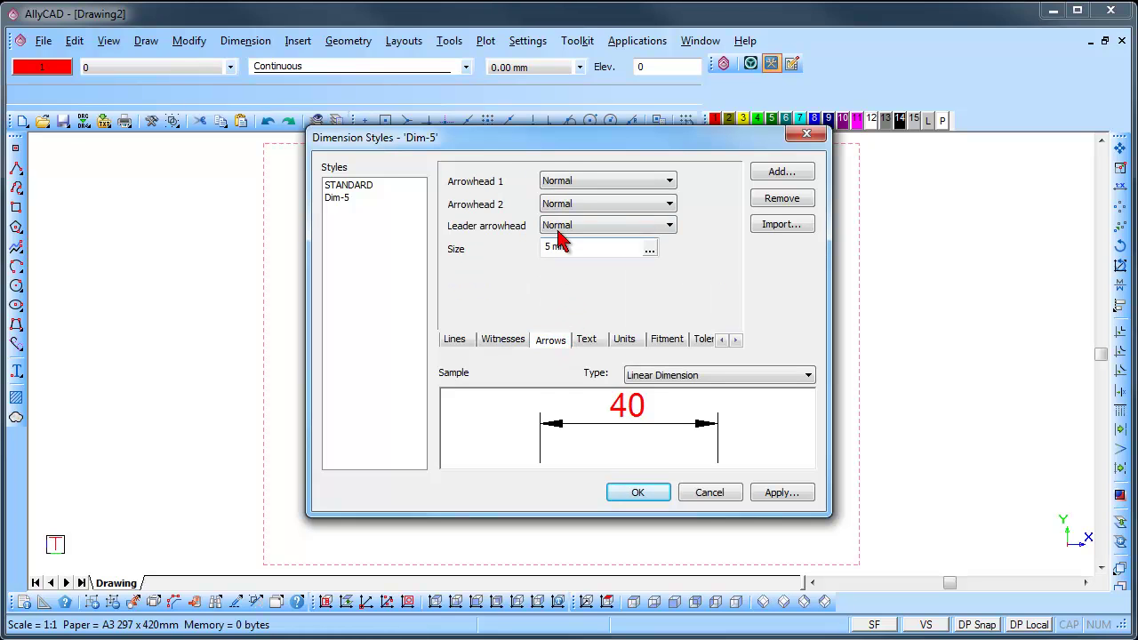
left_click(571, 182)
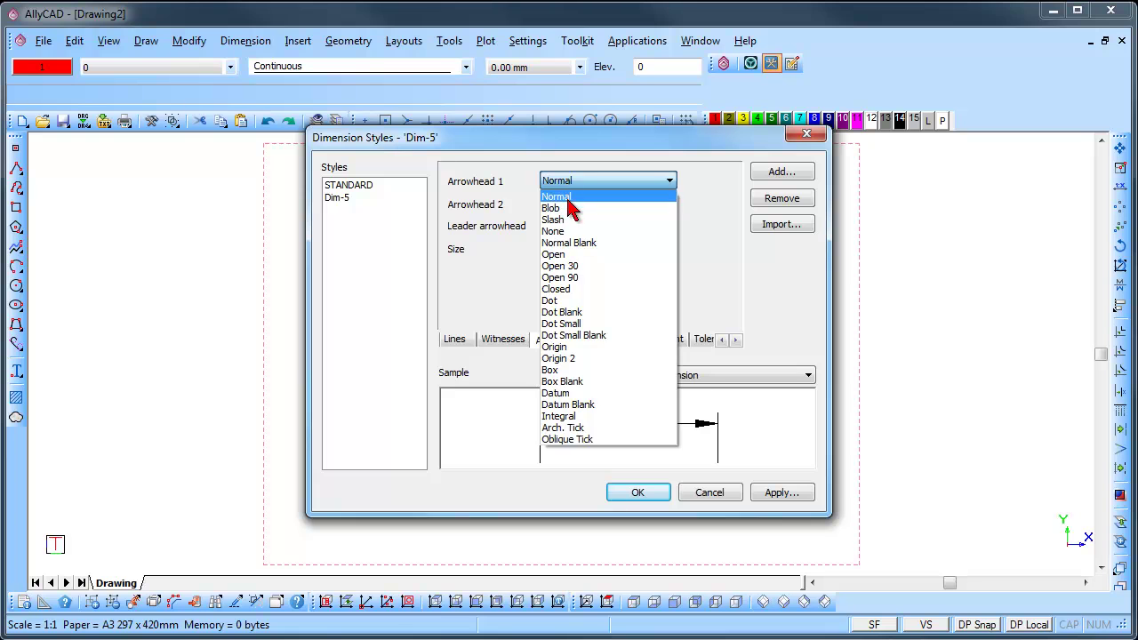
left_click(572, 208)
left_click(578, 182)
left_click(574, 244)
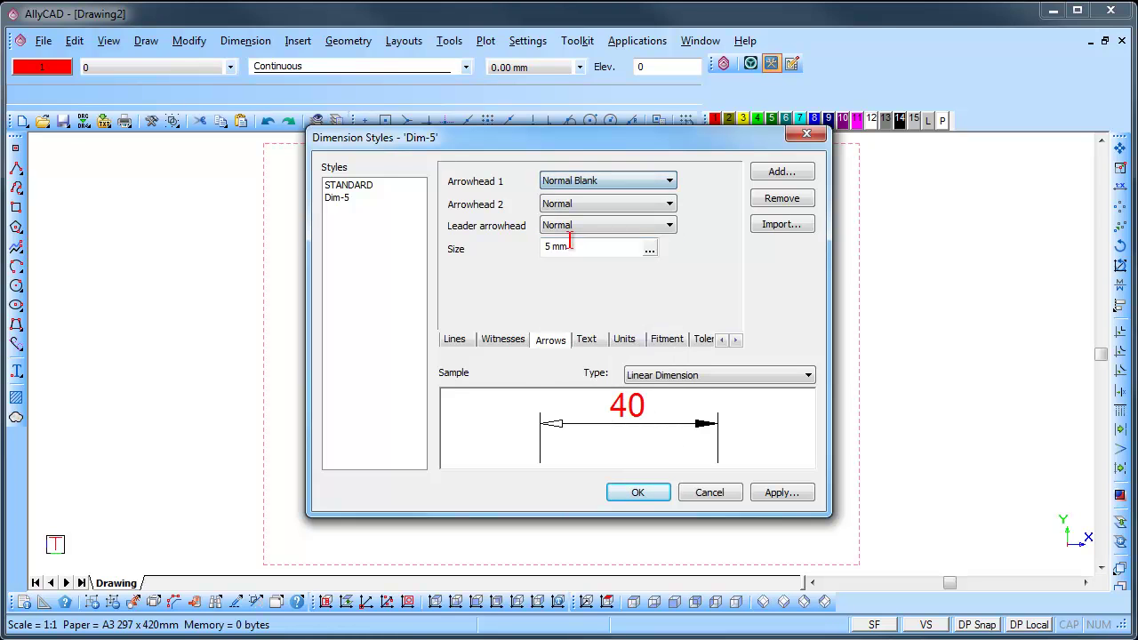
left_click(586, 182)
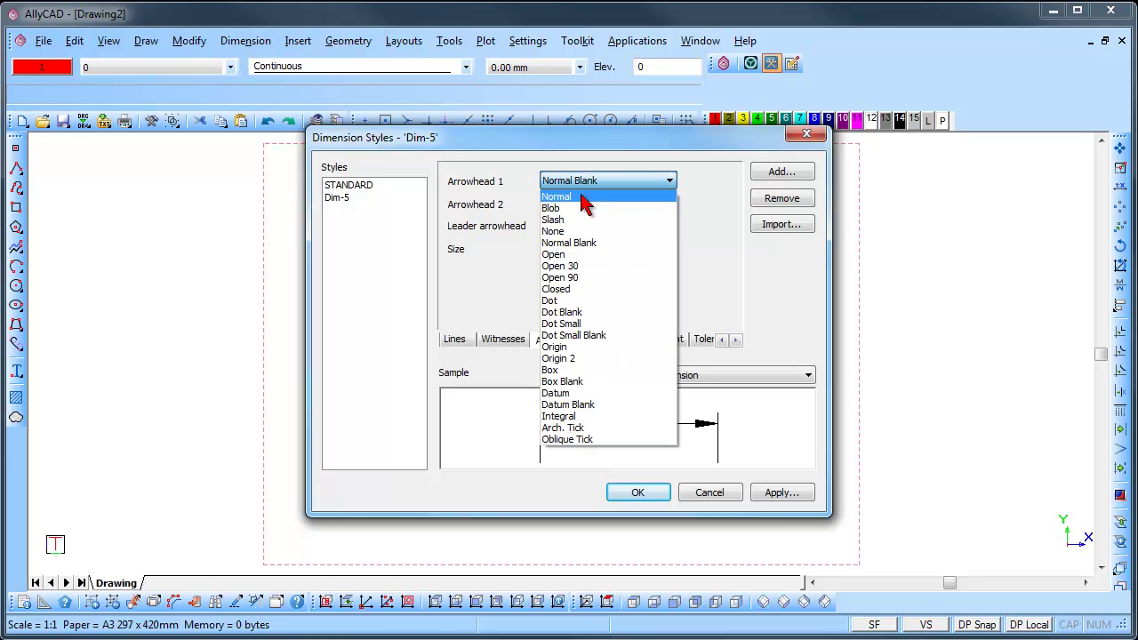
left_click(582, 194)
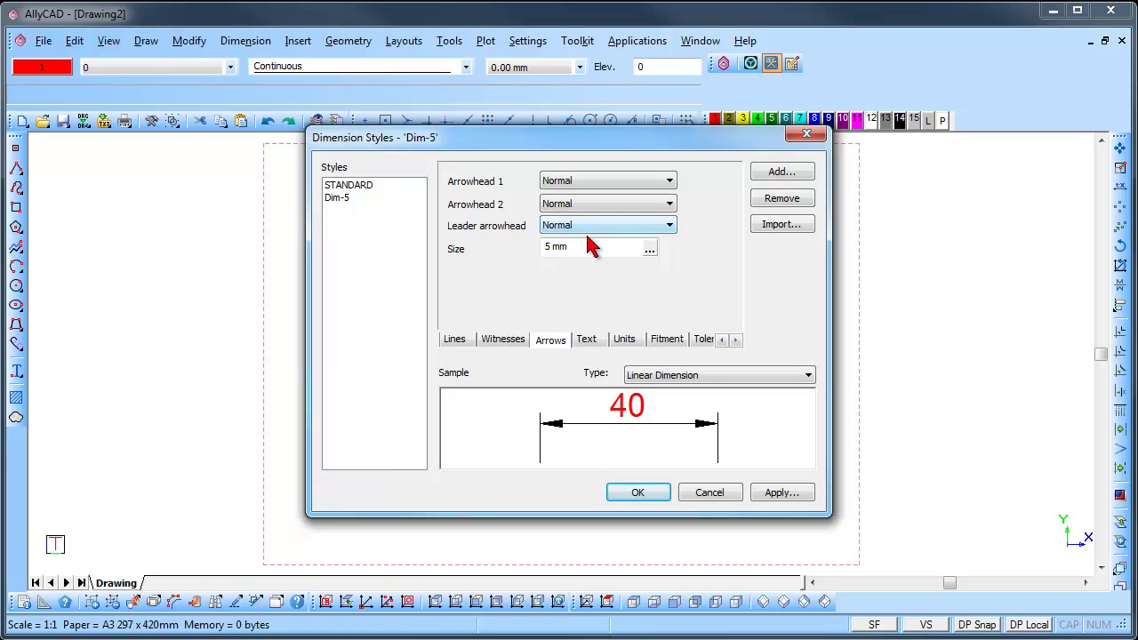
Set the dimension text colour of Dim-5 to black colour 14
left_click(595, 347)
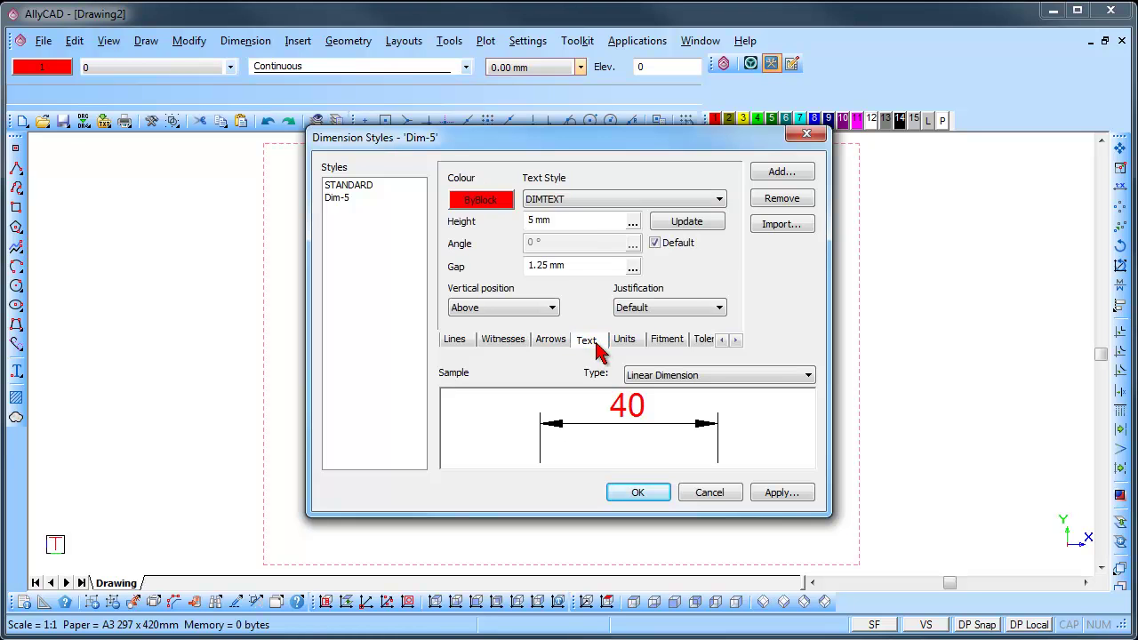
left_click(498, 203)
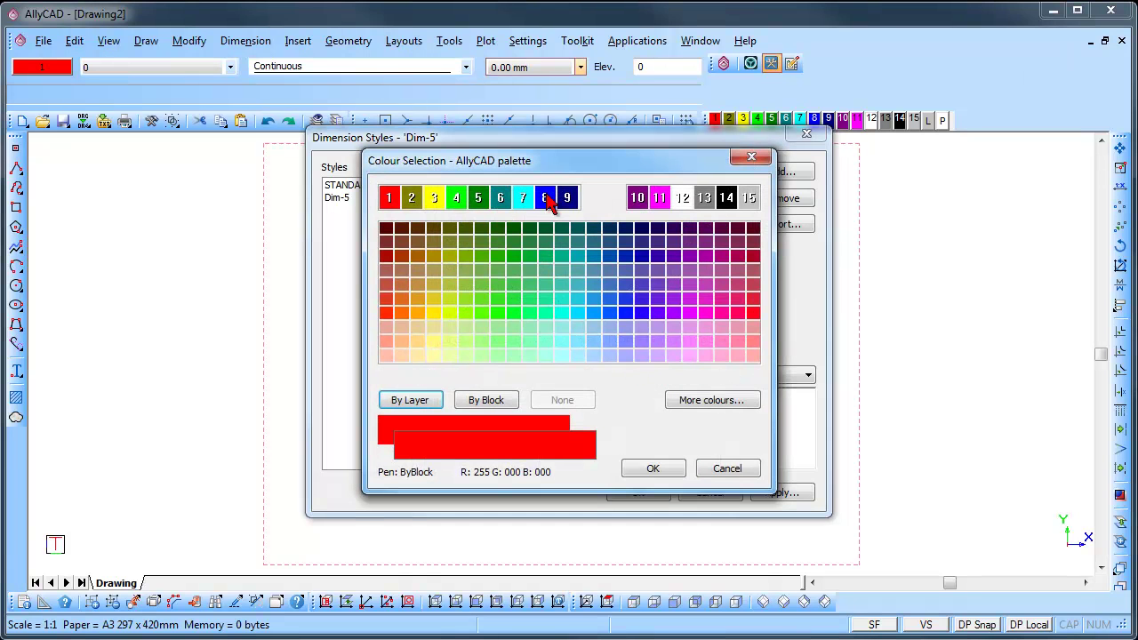
left_click(726, 197)
left_click(666, 467)
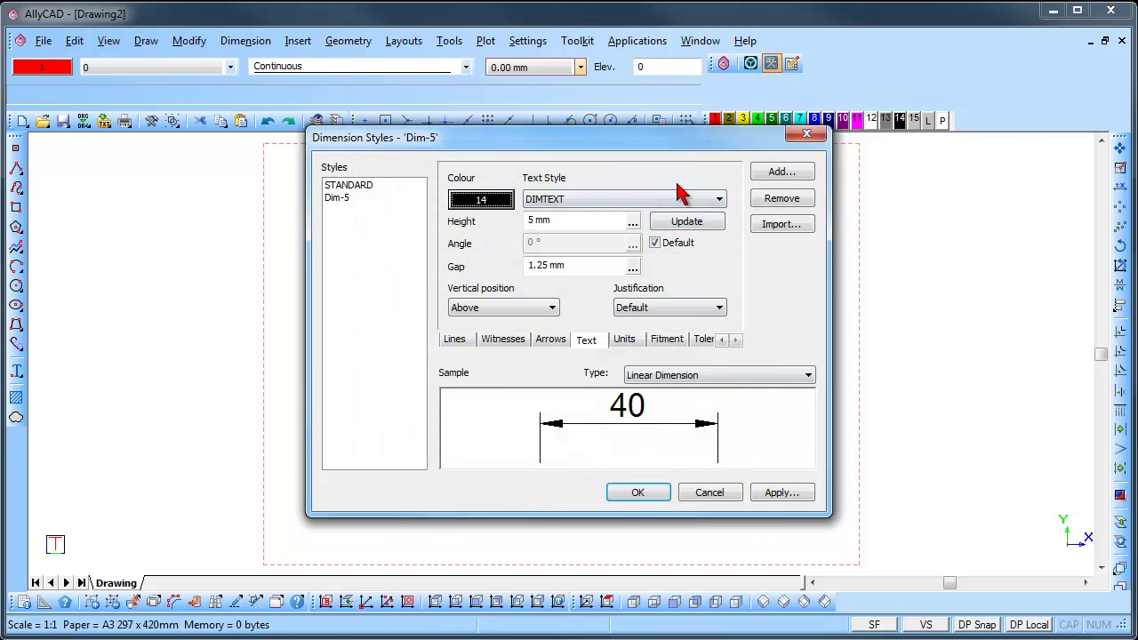
Try the DEFAULT text style for the dimension text, check the height note, and return to DIMTEXT
left_click(665, 204)
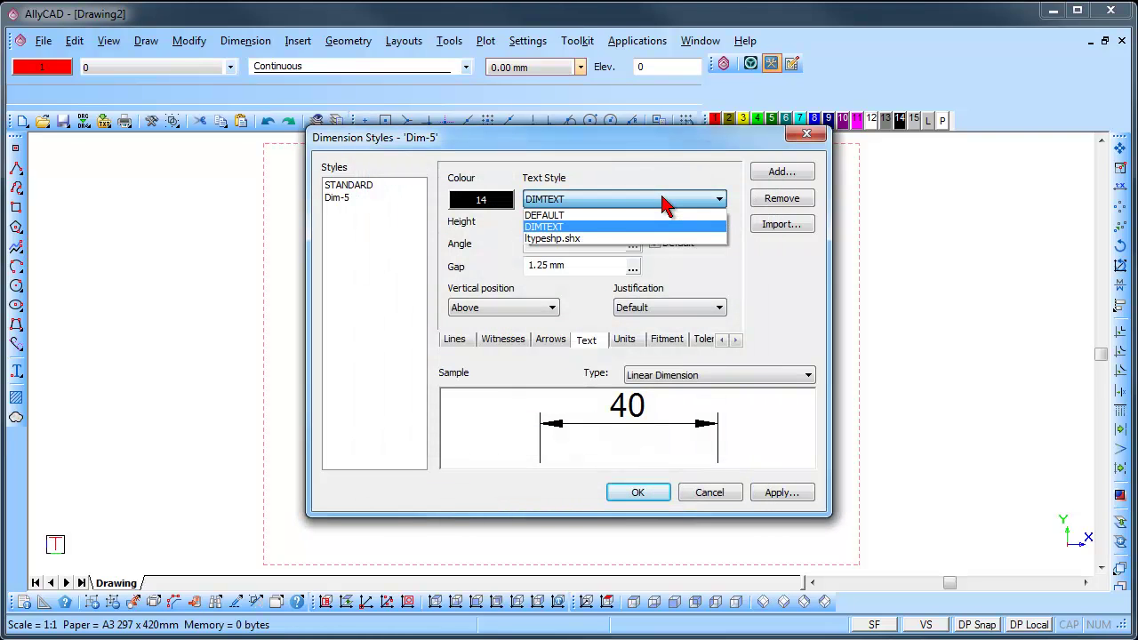
left_click(665, 203)
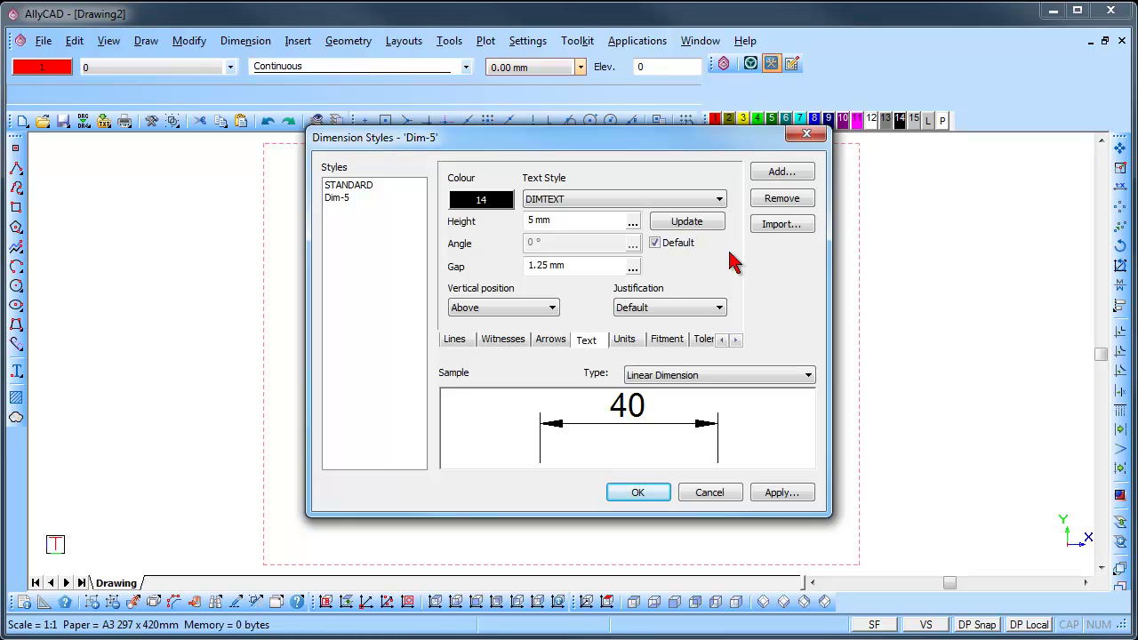
left_click(681, 199)
left_click(676, 219)
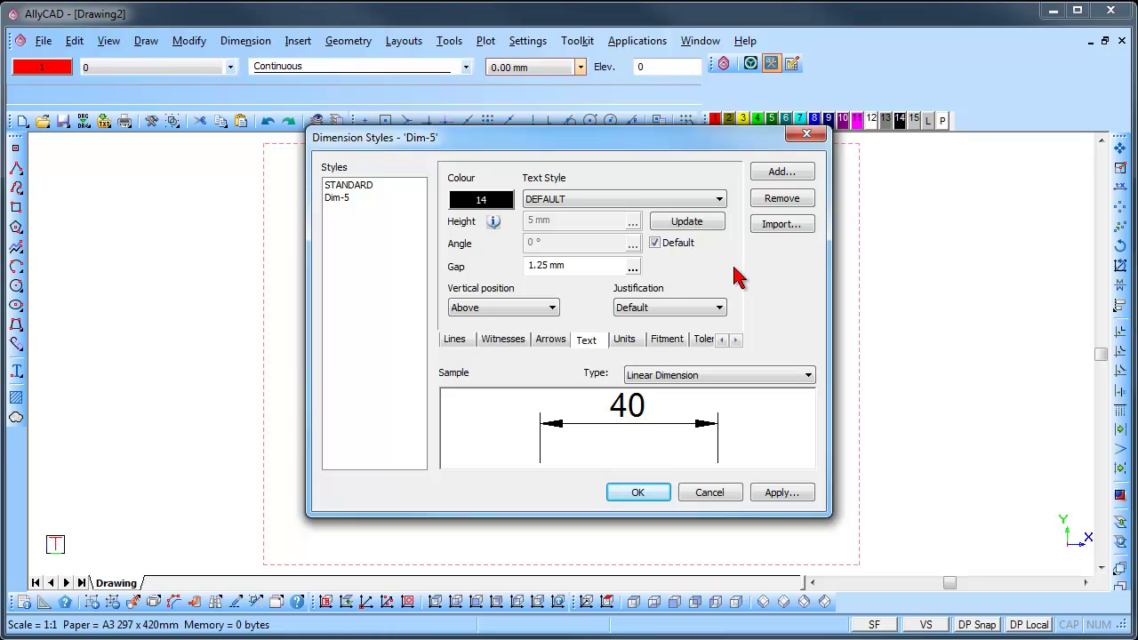
mouse_move(492, 227)
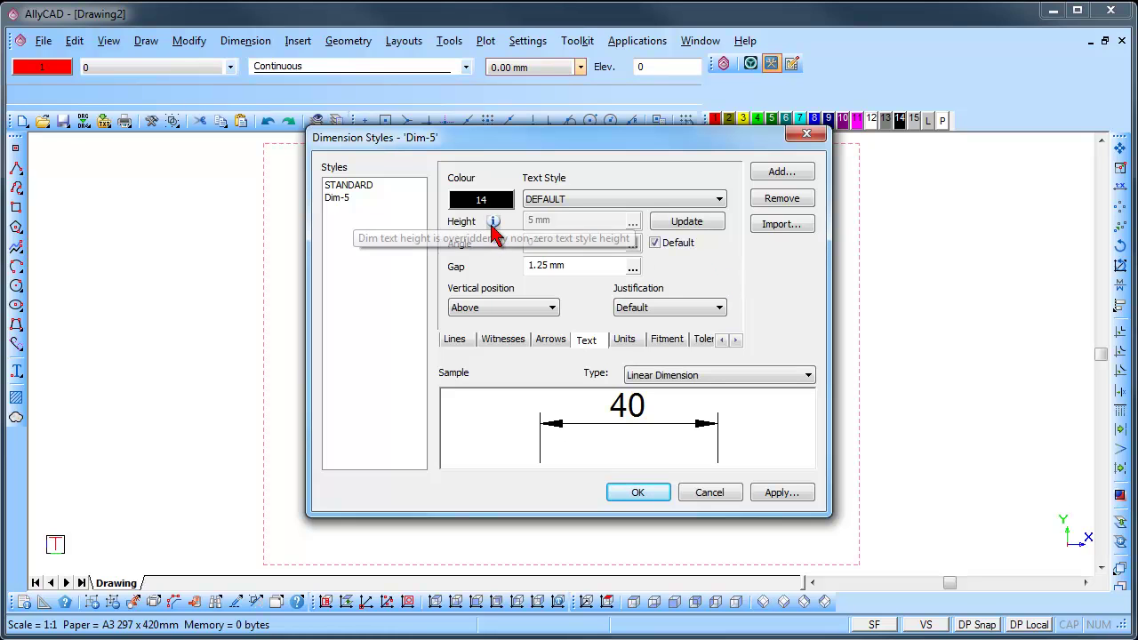
left_click(582, 204)
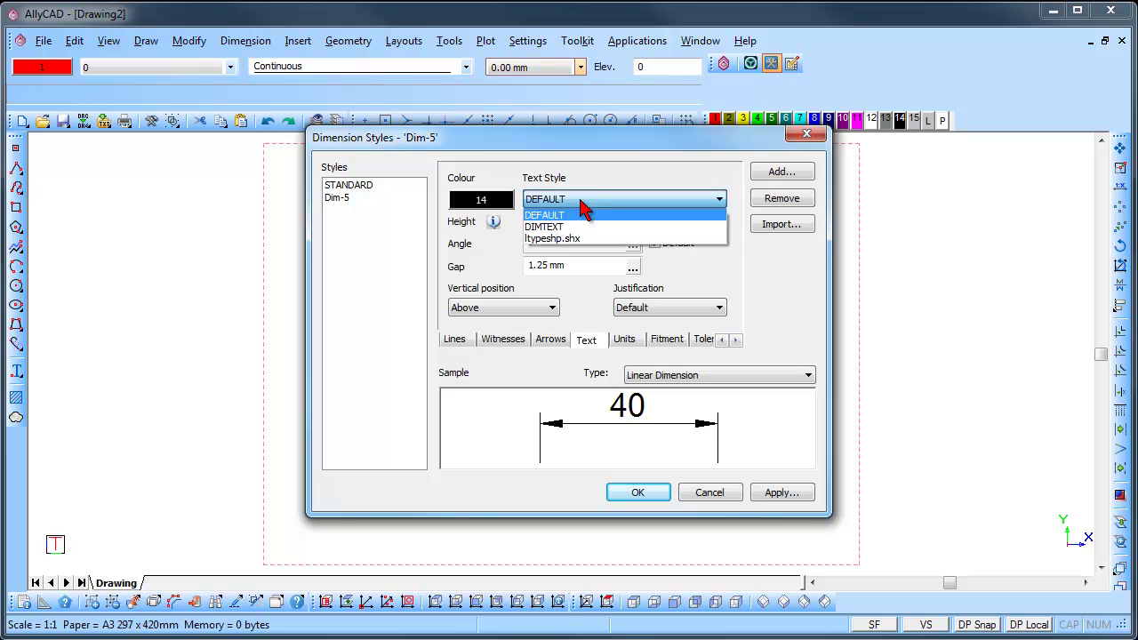
left_click(583, 227)
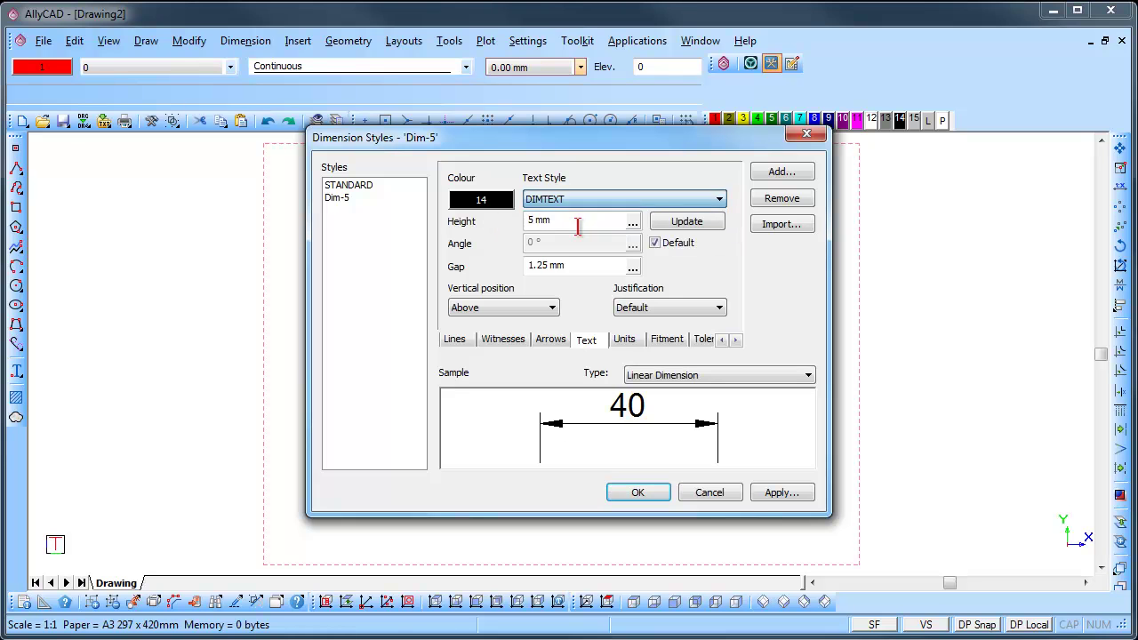
Try a 30° dimension text angle with the default angle disabled, reset it to 0° and re-enable the default
left_click(654, 243)
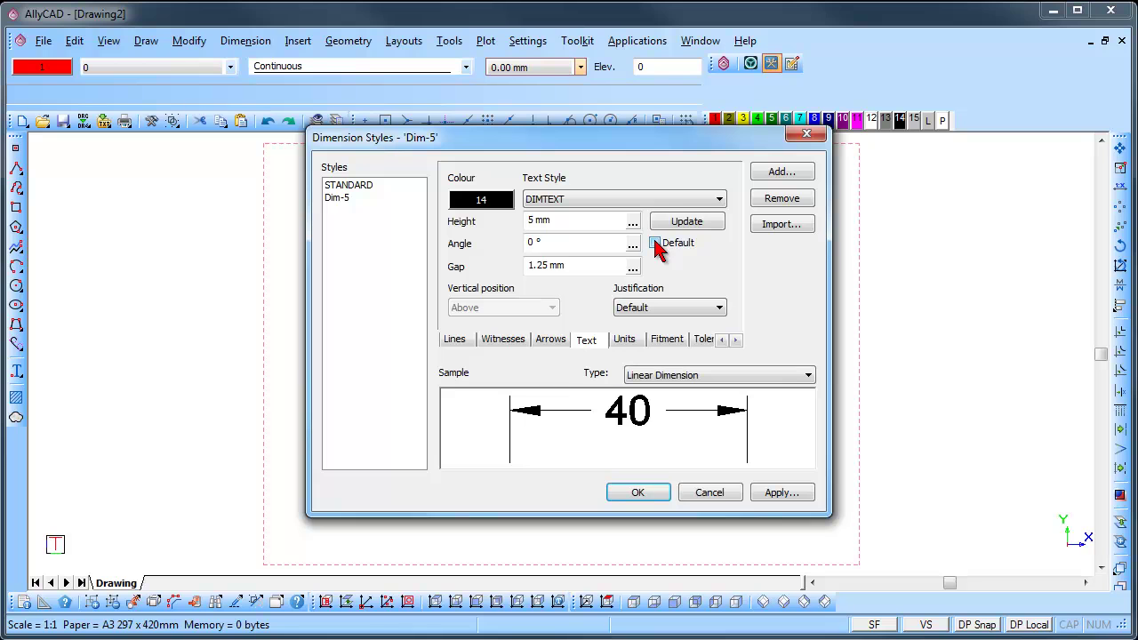
double_click(537, 242)
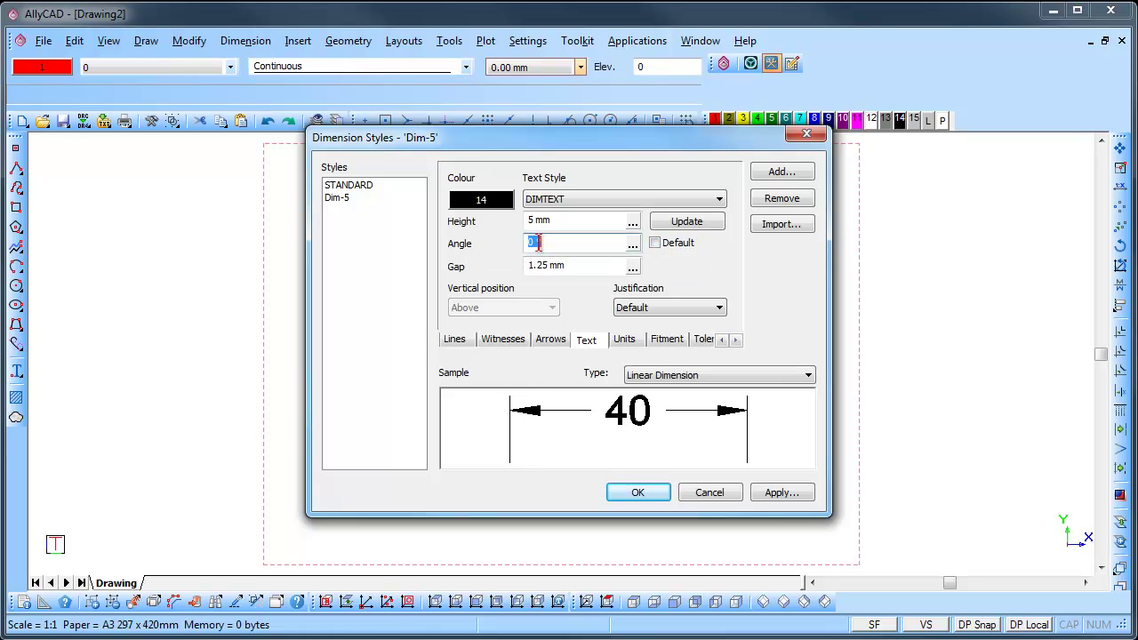
type("30")
left_click(584, 265)
double_click(537, 242)
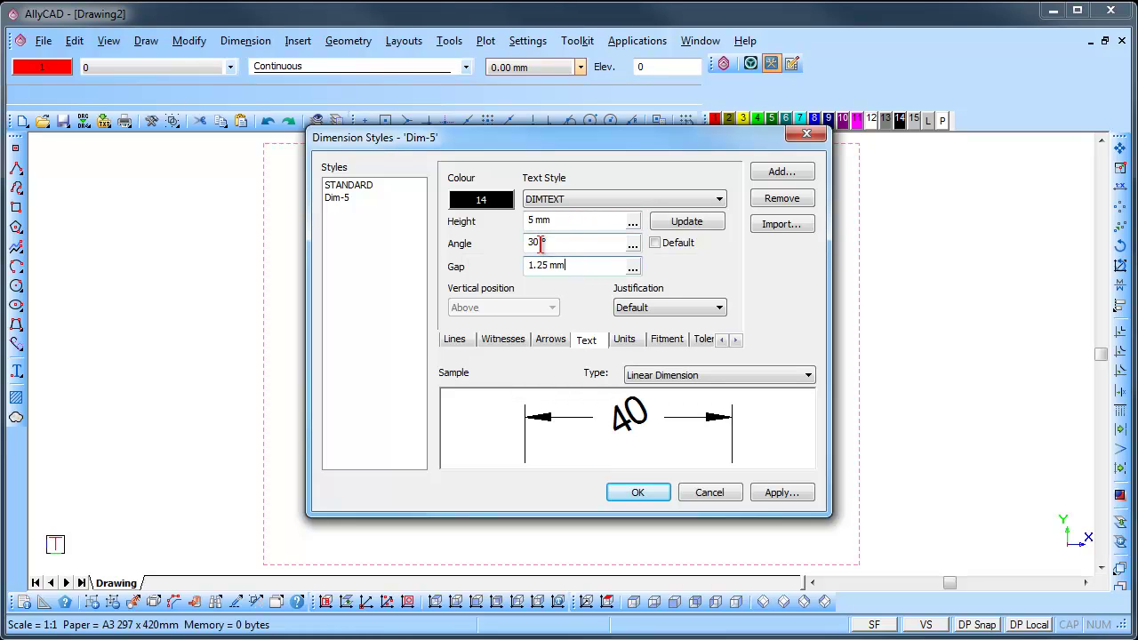
type("0")
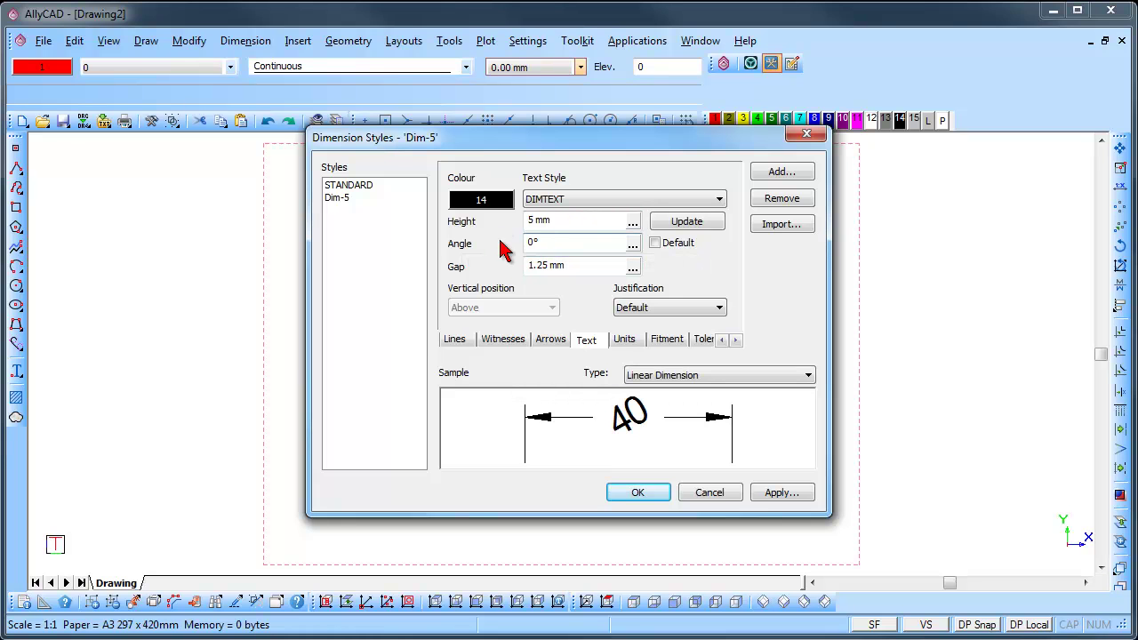
left_click(577, 266)
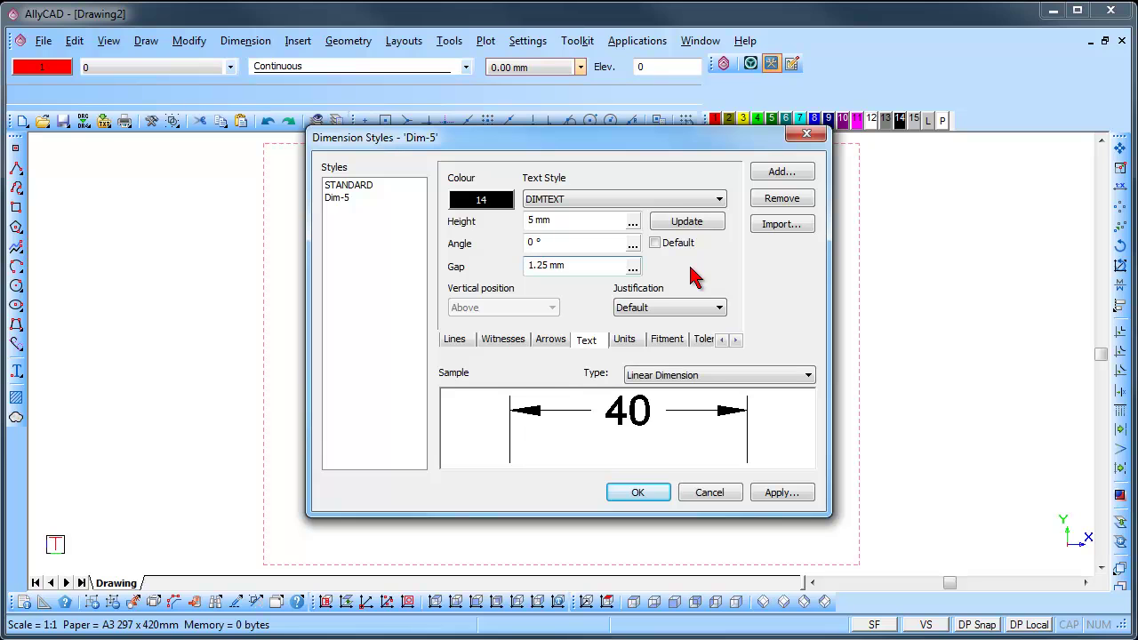
left_click(654, 243)
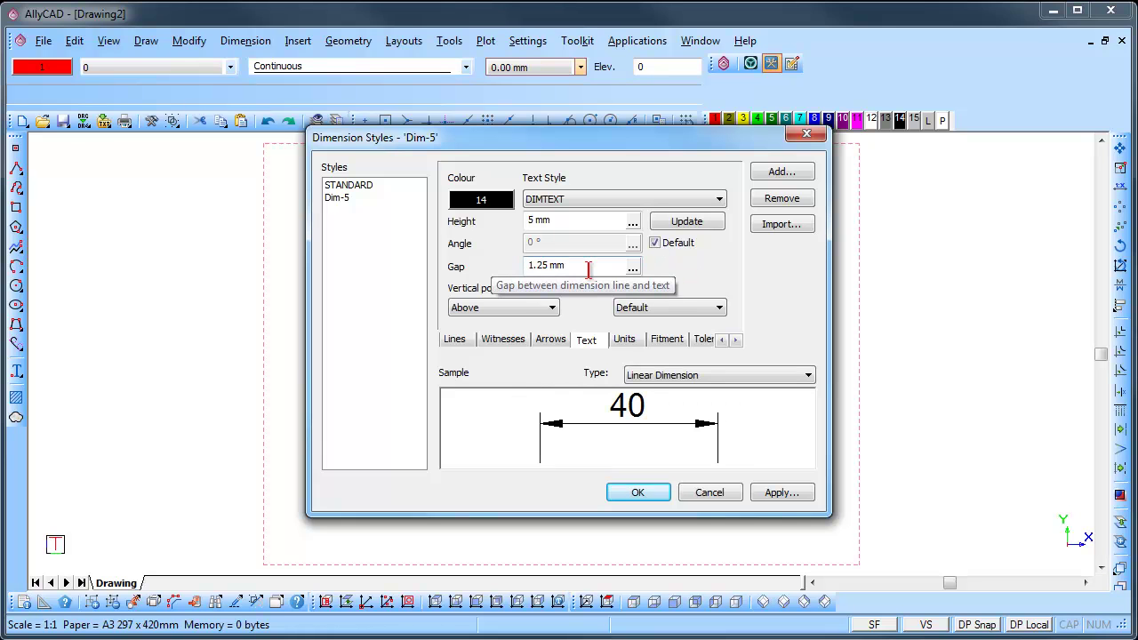
Try the Centred vertical position and the At first line justification for the text, returning them to Above and Default
left_click(509, 307)
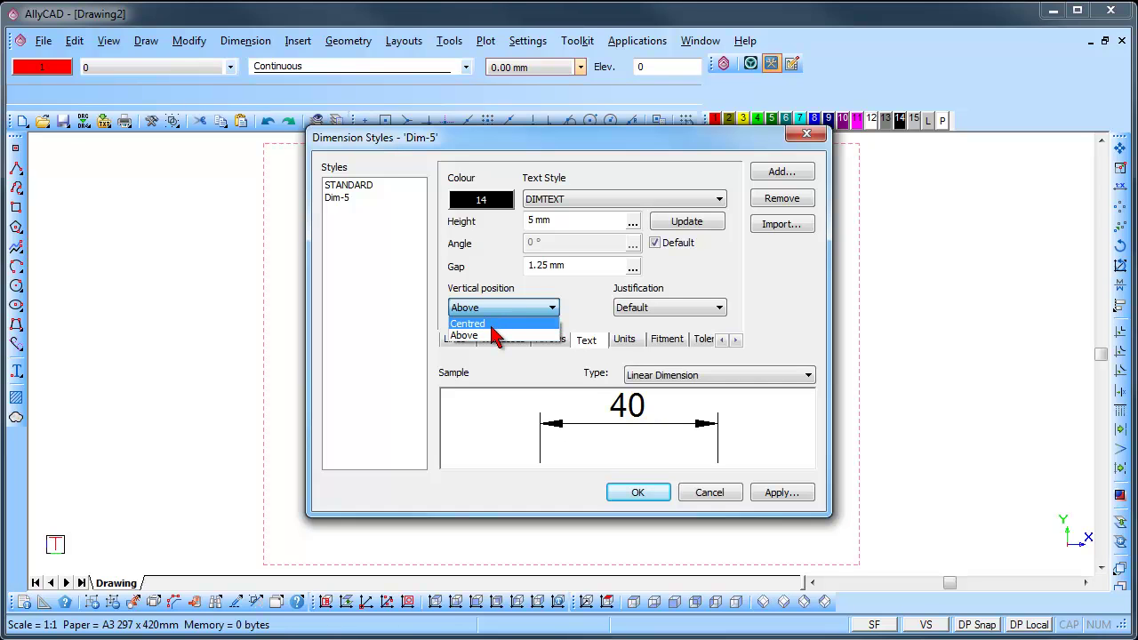
left_click(496, 325)
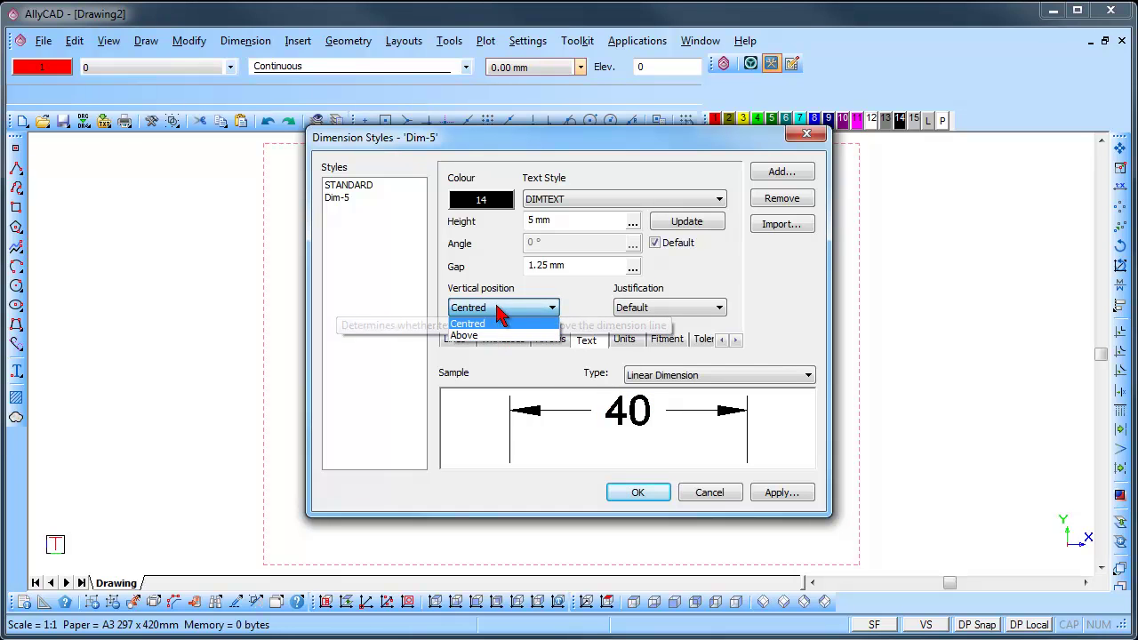
left_click(480, 335)
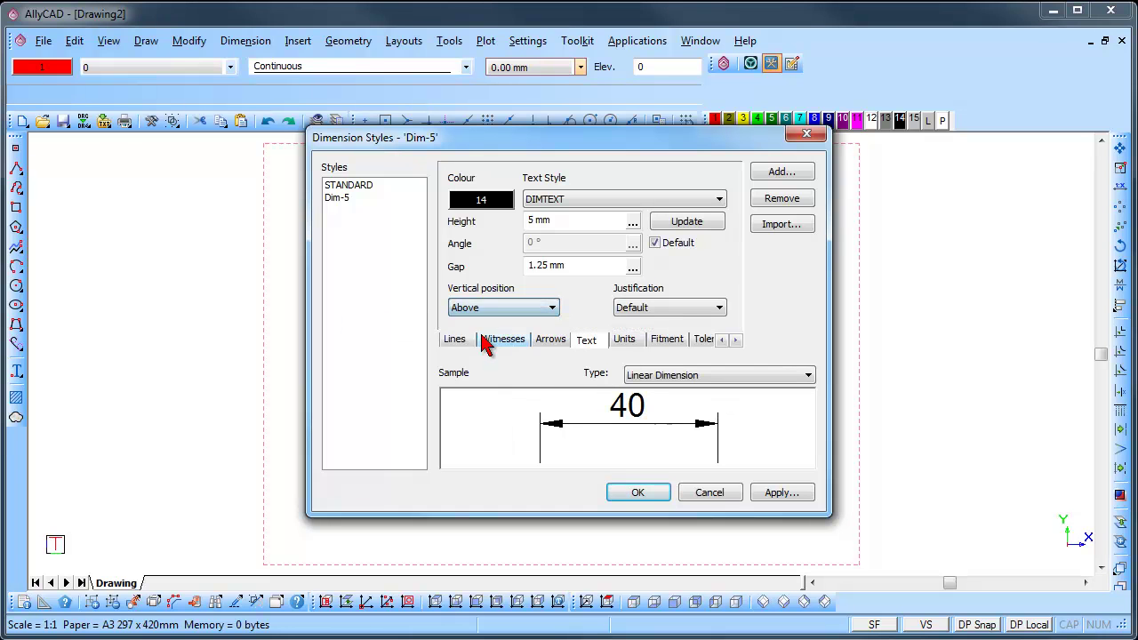
left_click(658, 312)
left_click(660, 335)
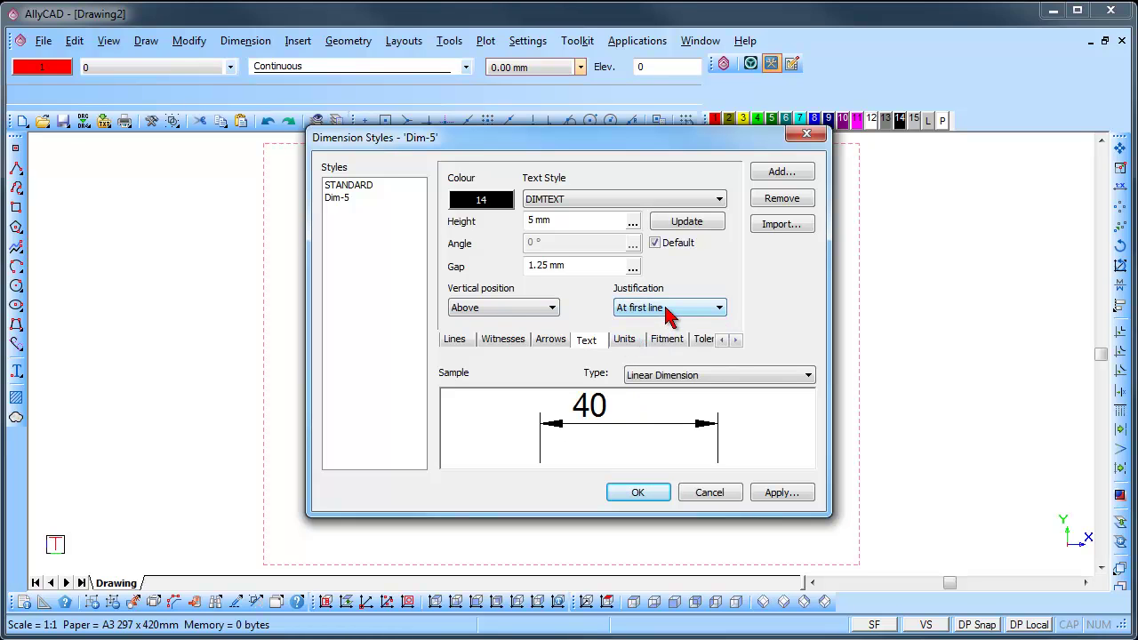
left_click(669, 310)
left_click(656, 325)
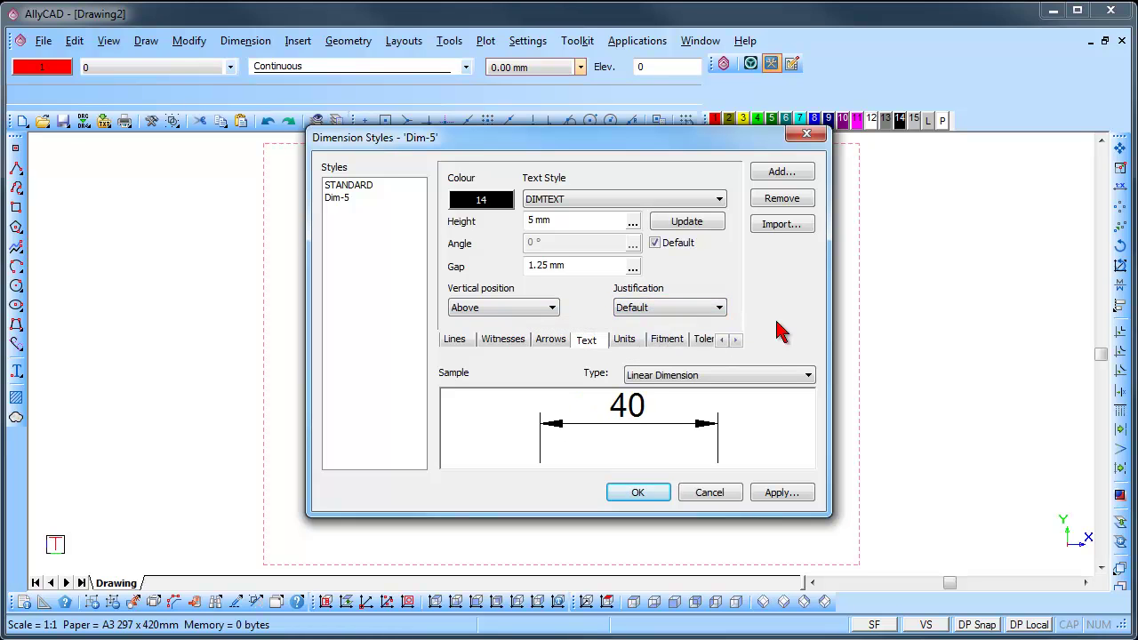
Set the linear and angular decimal places to 2, and toggle the full linear decimals off and on
left_click(625, 342)
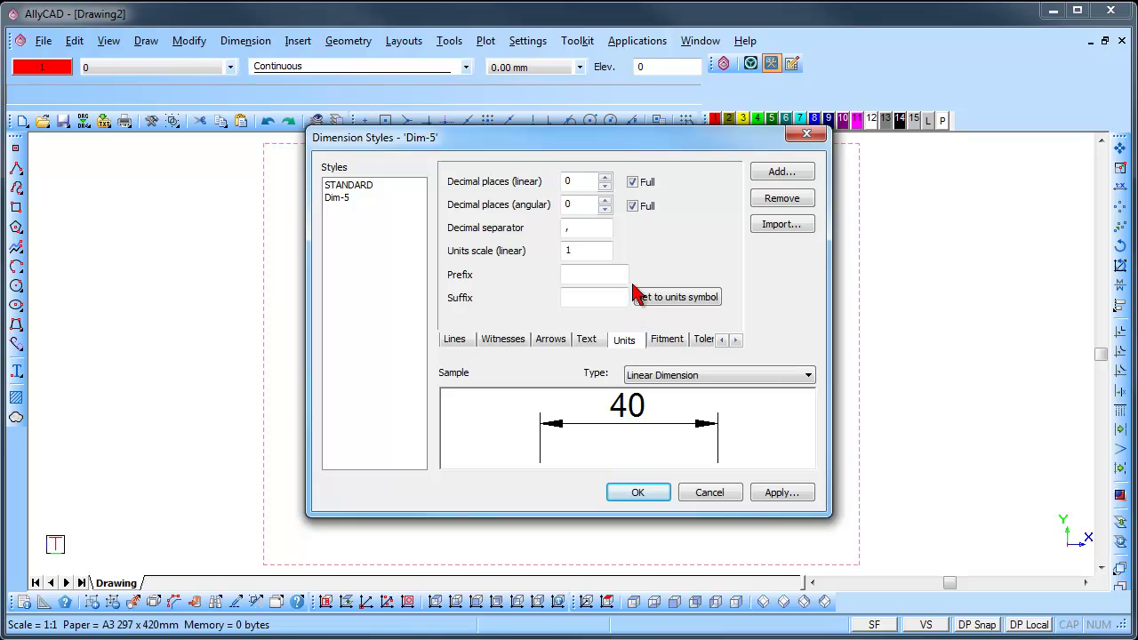
left_click(604, 177)
left_click(604, 177)
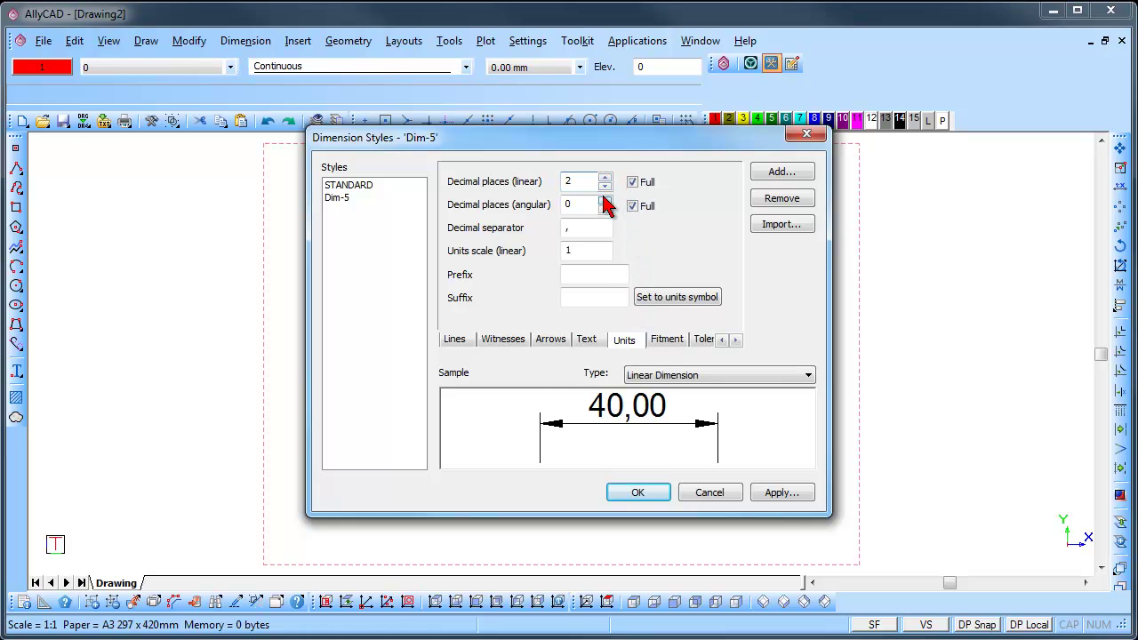
left_click(603, 200)
left_click(604, 200)
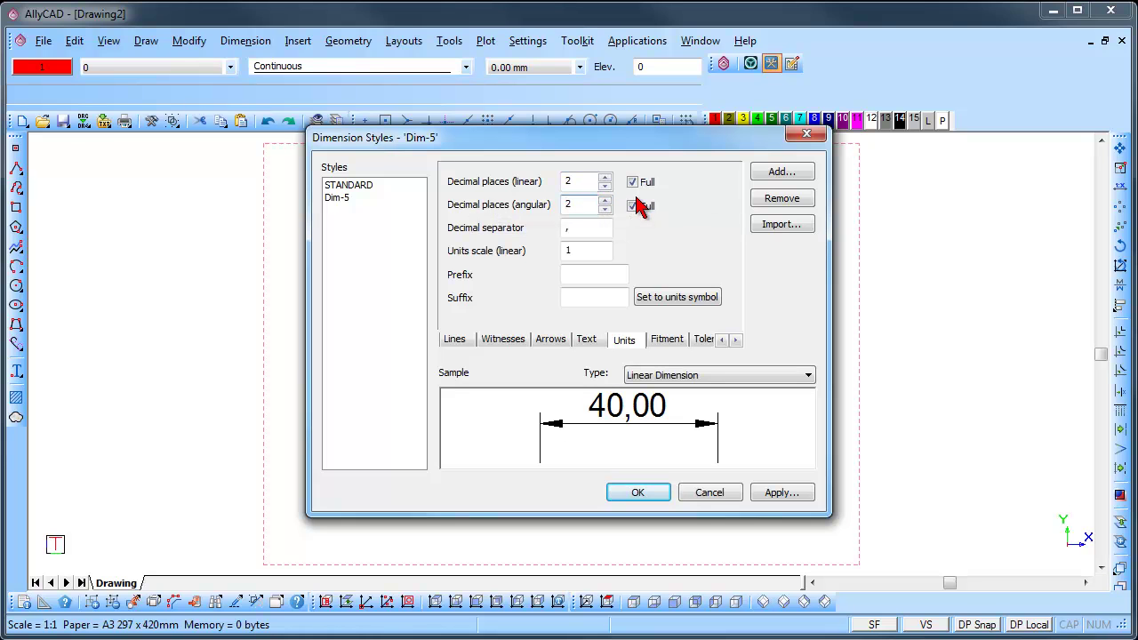
left_click(638, 185)
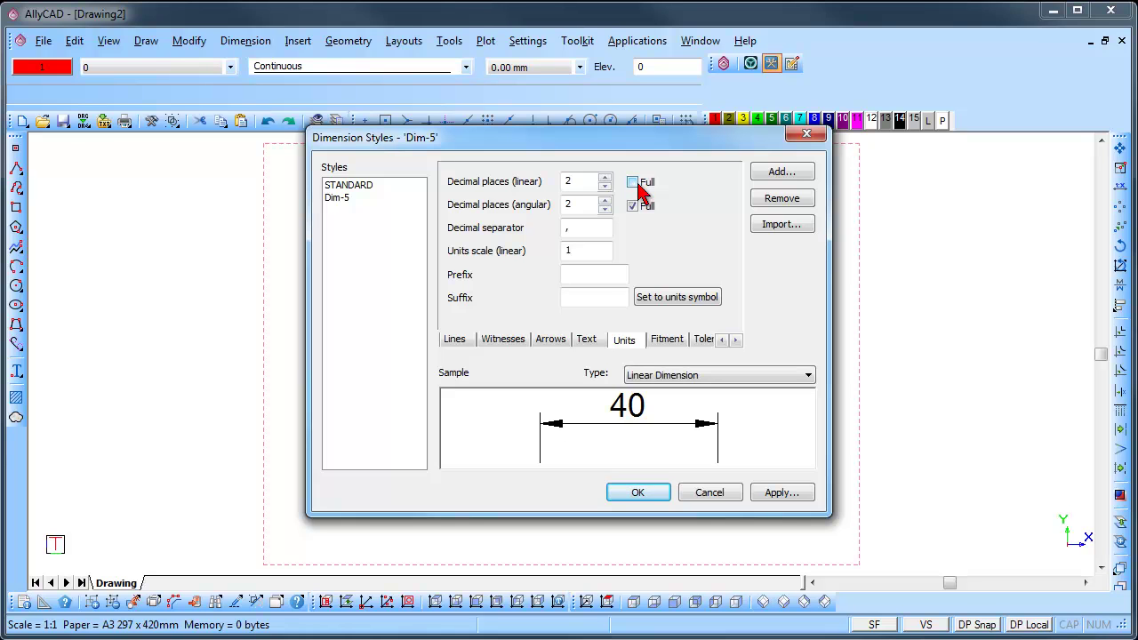
left_click(638, 187)
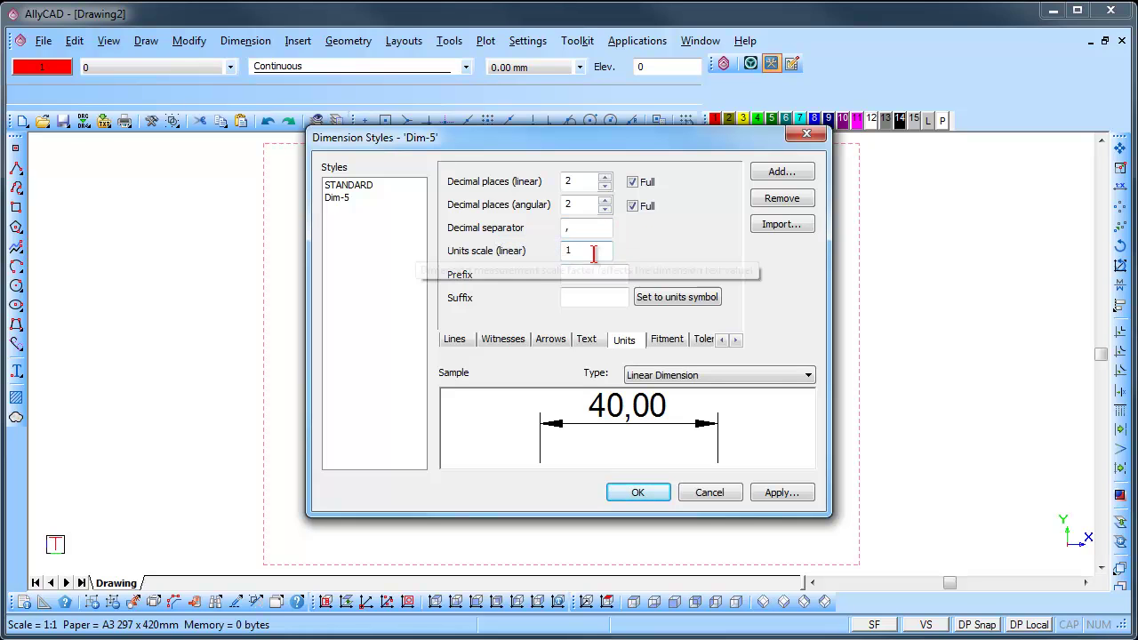
Try a linear units scale of 2 and set it back to 1
double_click(579, 251)
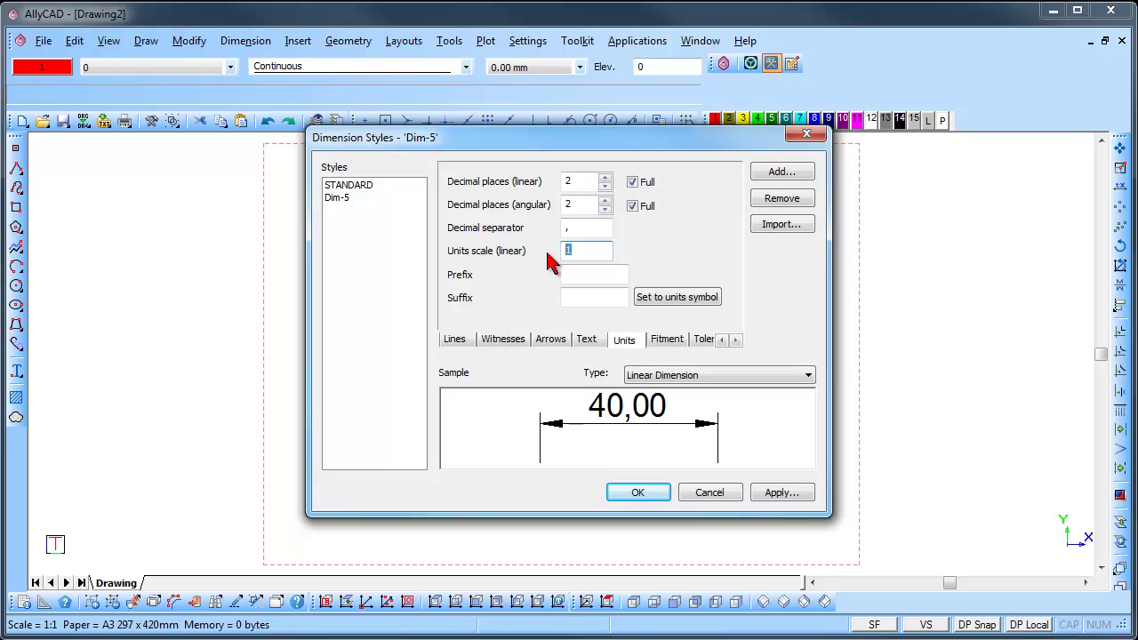
type("2")
left_click(574, 268)
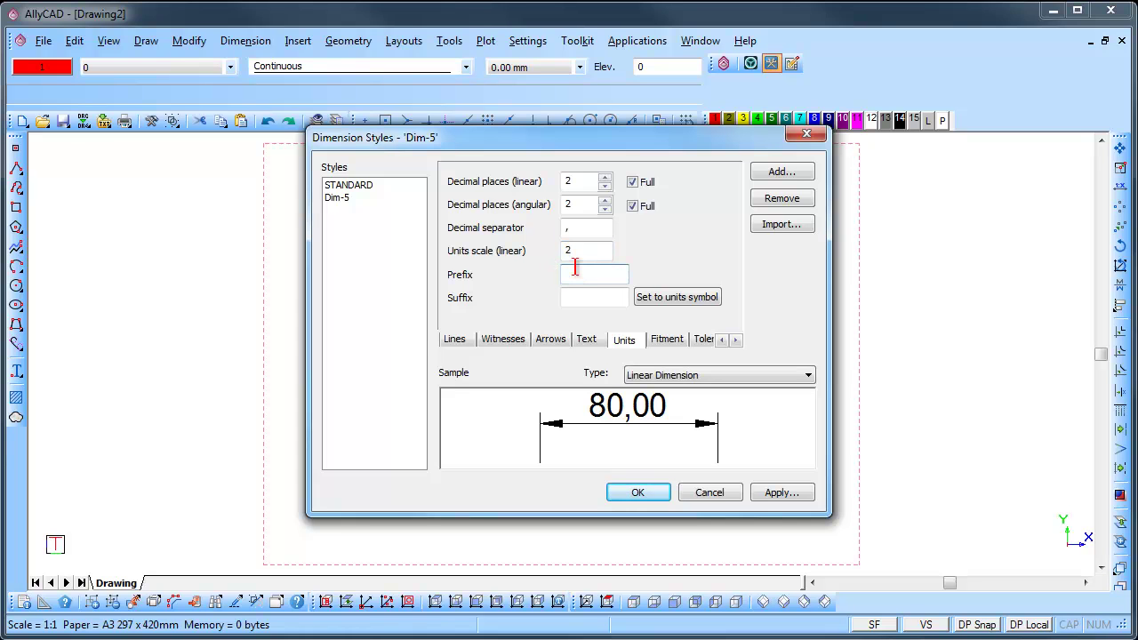
left_click(574, 255)
key("BackSpace")
type("1")
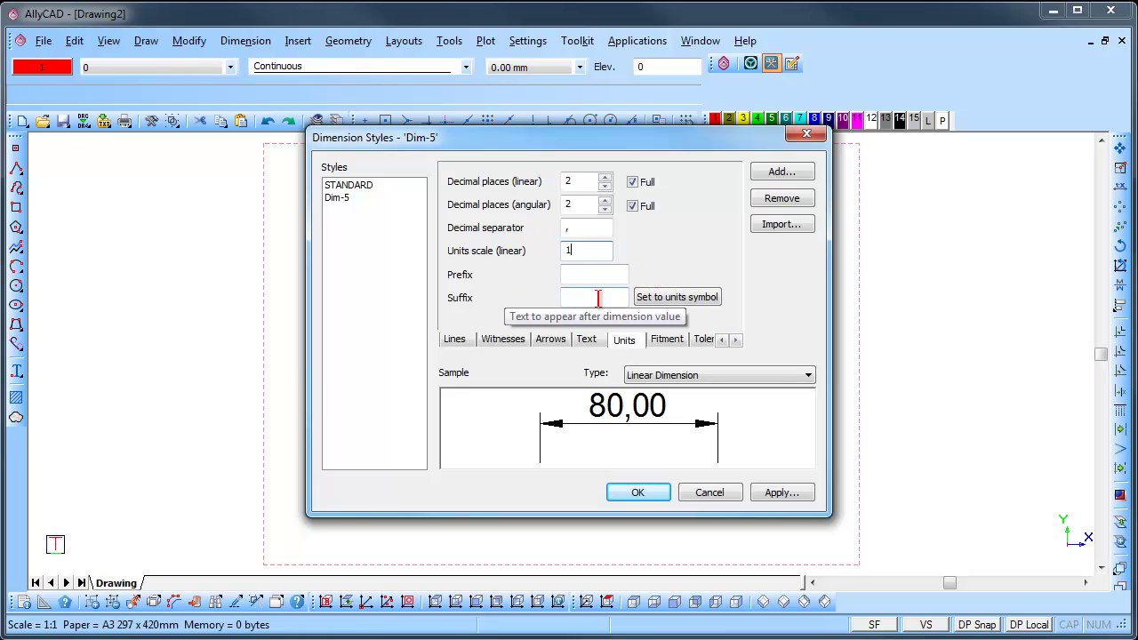
Try the units symbol mm as the dimension suffix and clear the suffix again
left_click(648, 301)
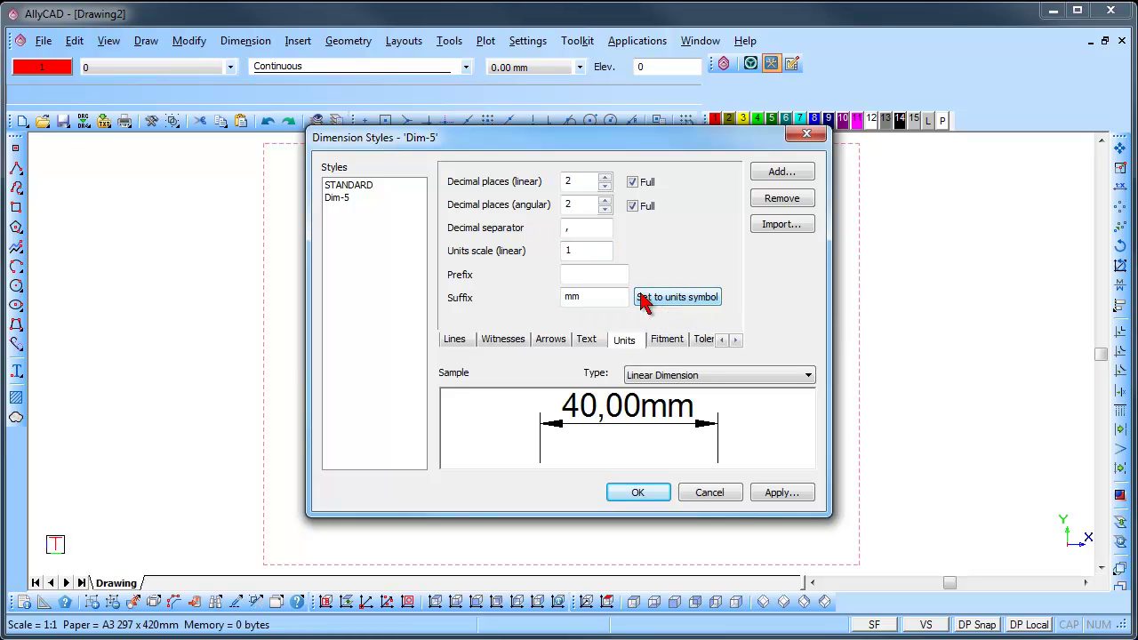
left_click(611, 297)
key("BackSpace")
key("BackSpace")
left_click(649, 356)
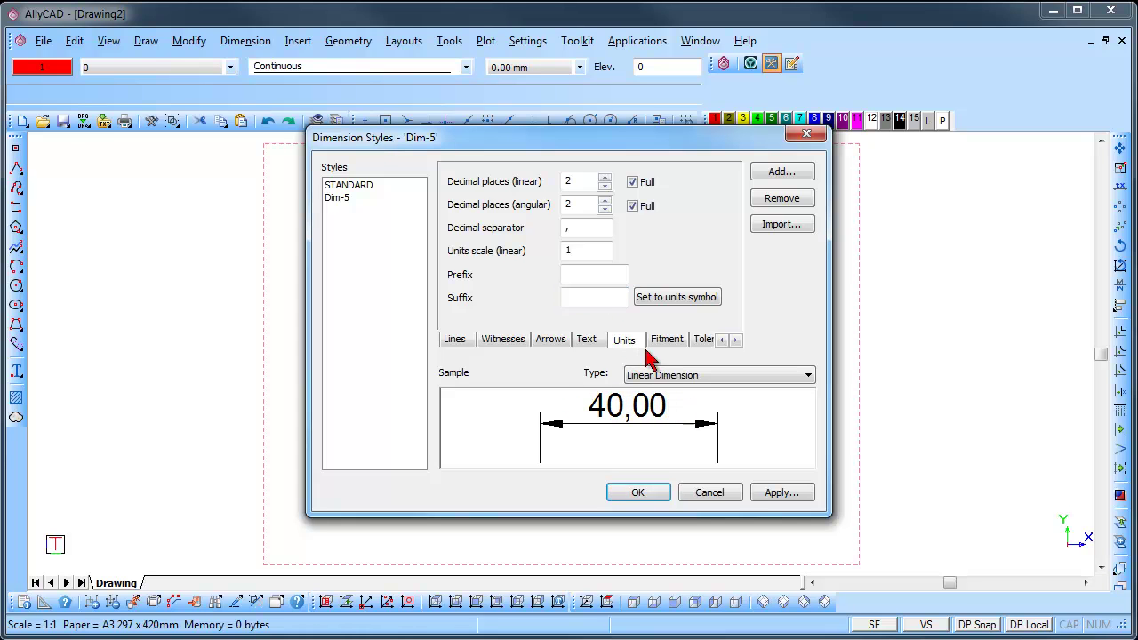
Set the overall fitment scale to 6 and toggle the forced line and forced inside text options off and on
left_click(665, 345)
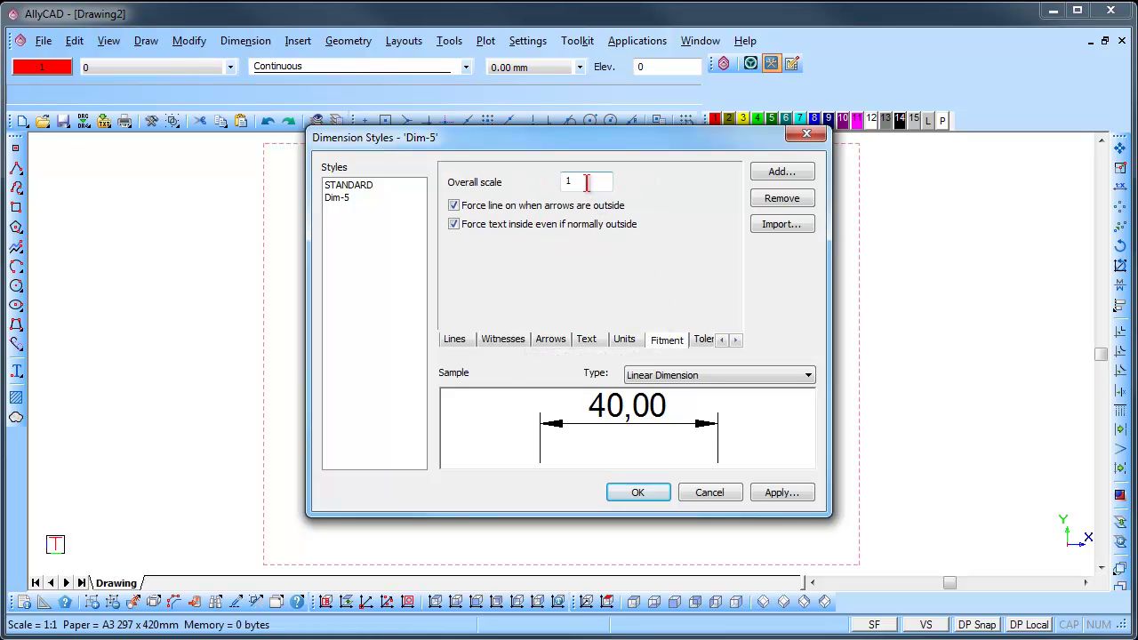
left_click_drag(586, 182, 545, 185)
type("6")
left_click(454, 206)
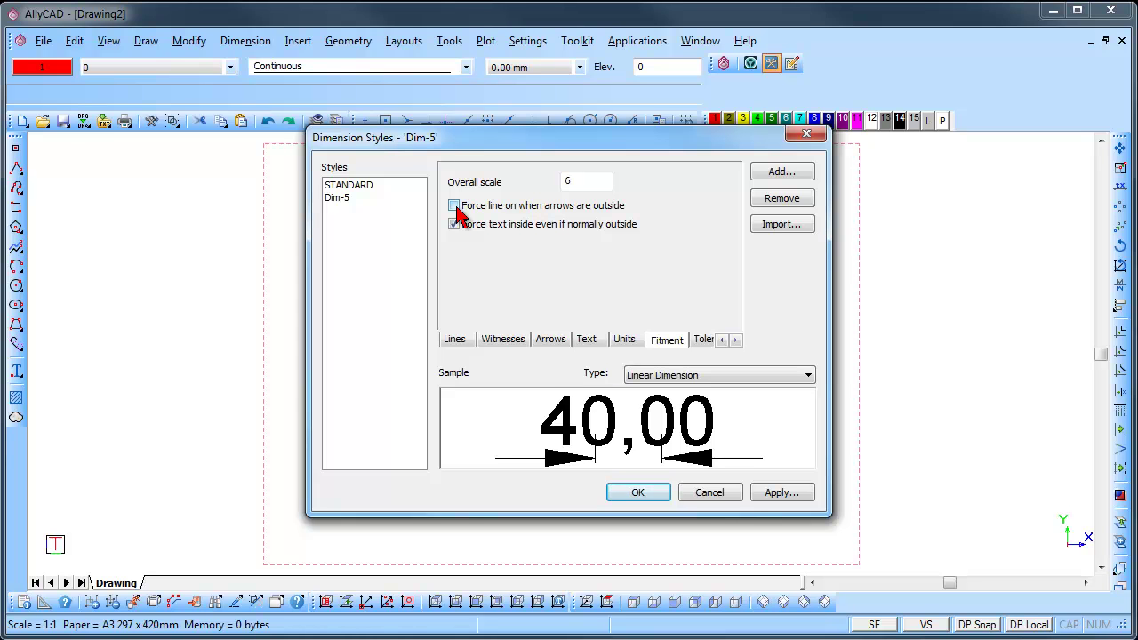
left_click(455, 205)
left_click(454, 224)
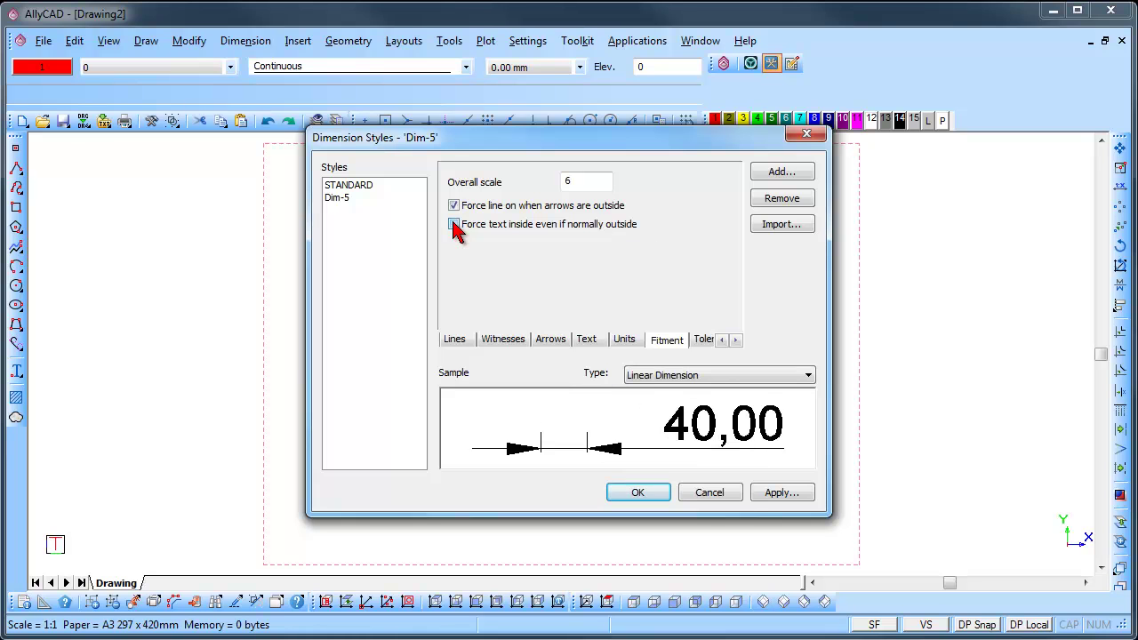
left_click(455, 224)
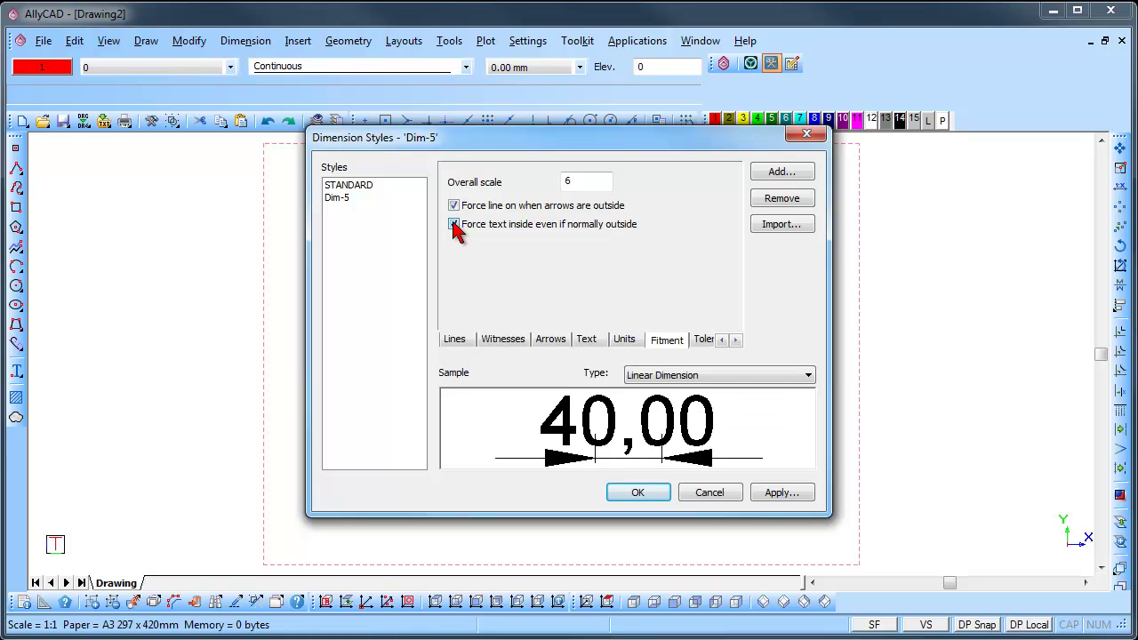
Set the overall scale back to 1 and toggle the forced inside text option off and on
double_click(569, 181)
type("1")
left_click(454, 225)
left_click(455, 224)
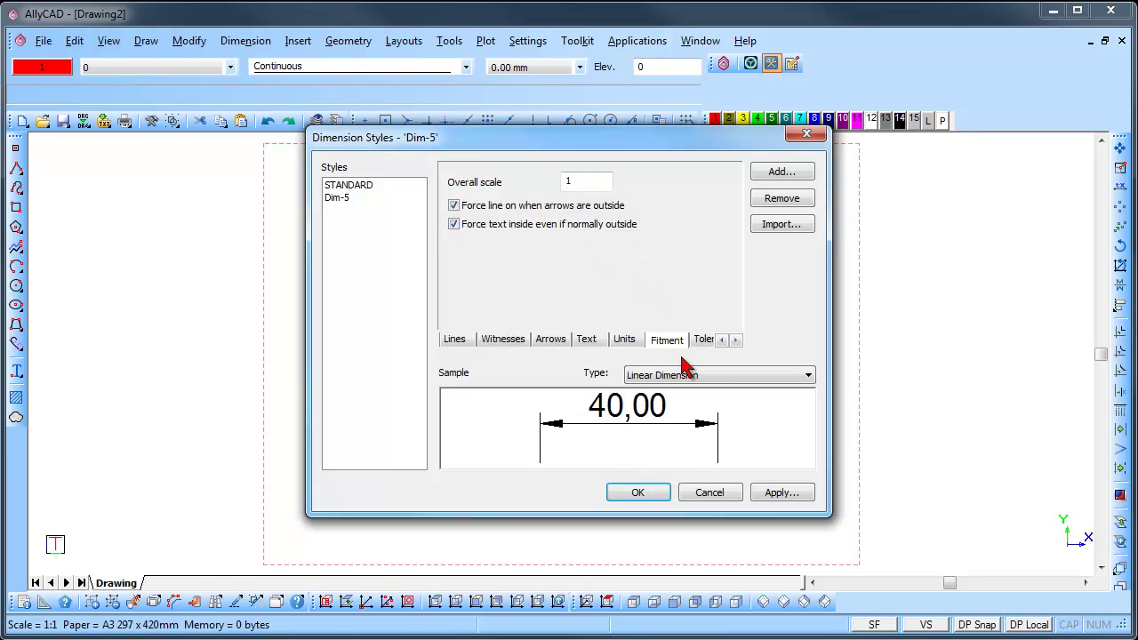
Try the Limits and Deviation tolerance types for Dim-5 and set the tolerance type back to None
left_click(735, 341)
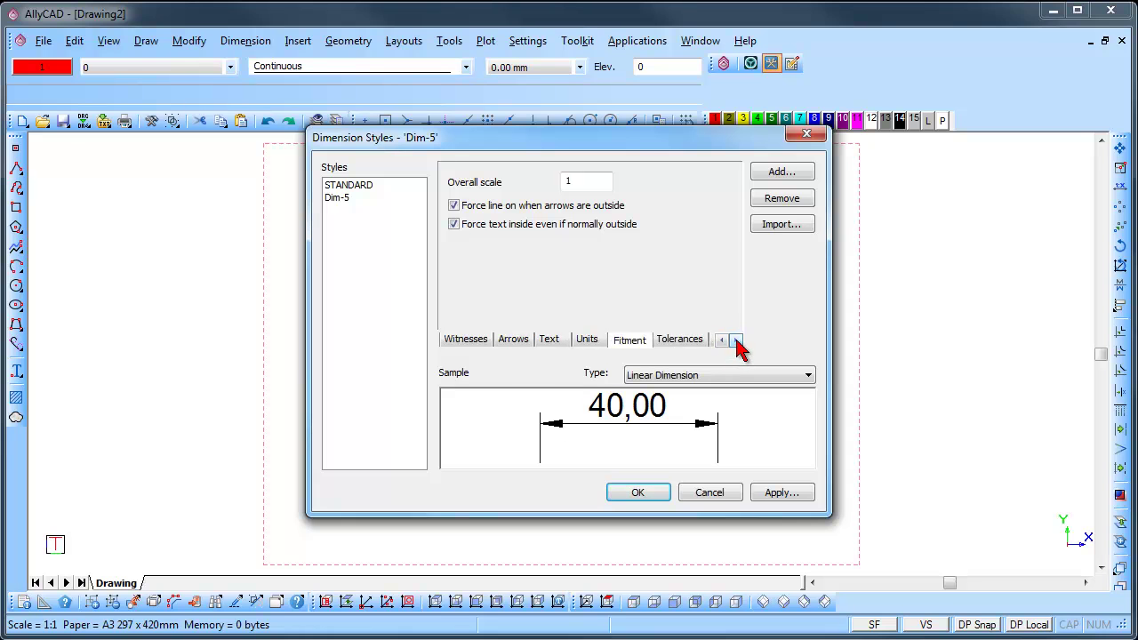
left_click(735, 341)
left_click(735, 341)
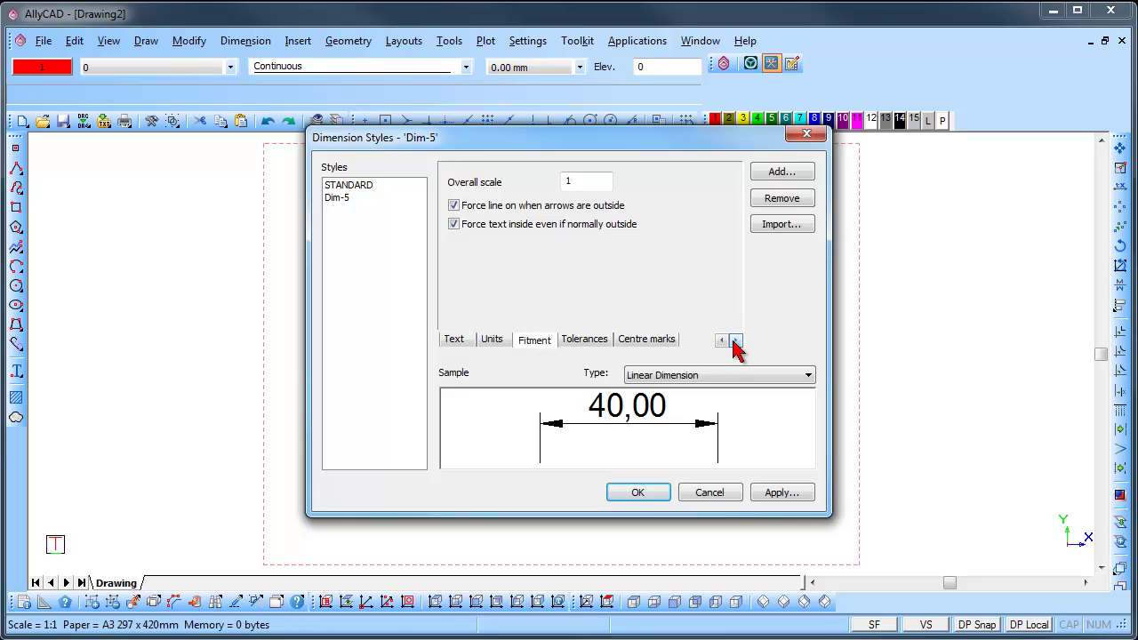
left_click(585, 345)
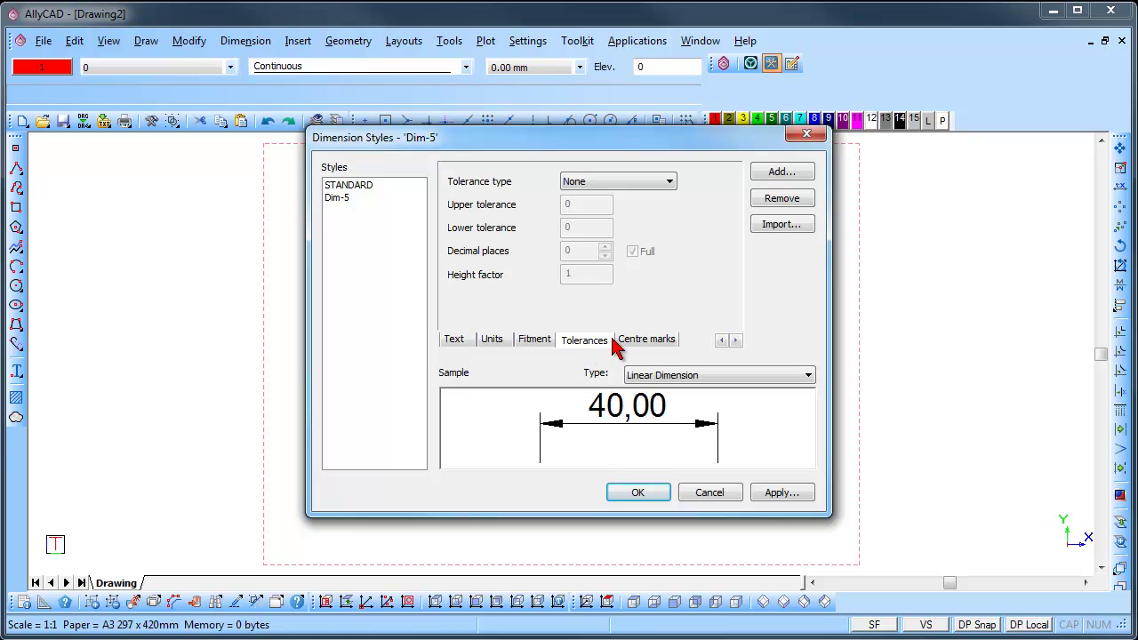
left_click(665, 183)
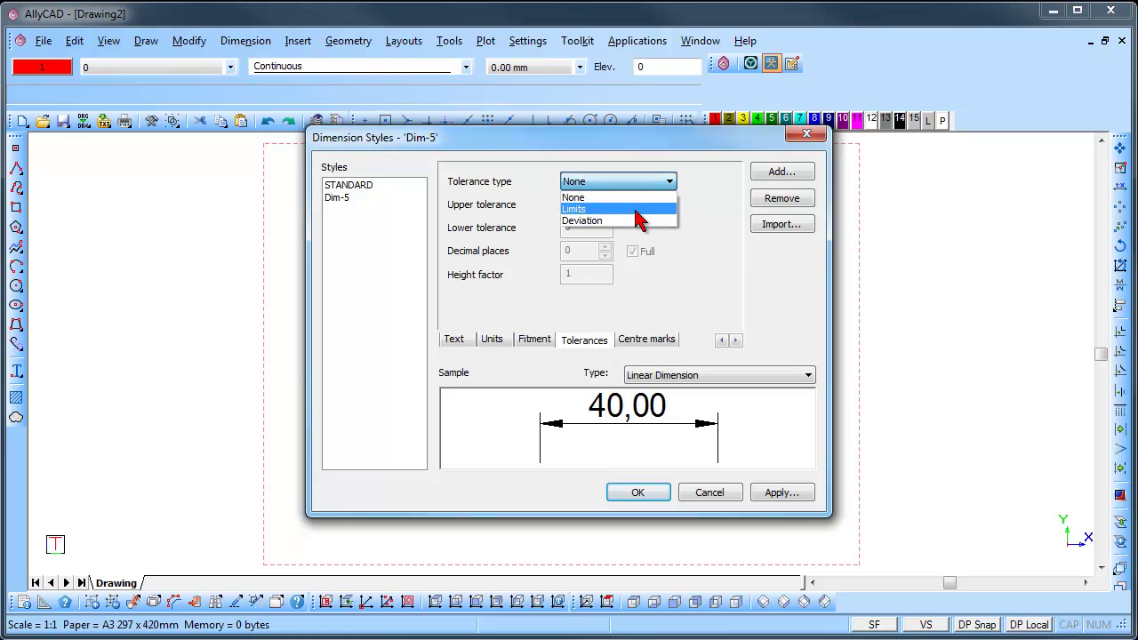
left_click(637, 210)
left_click(666, 182)
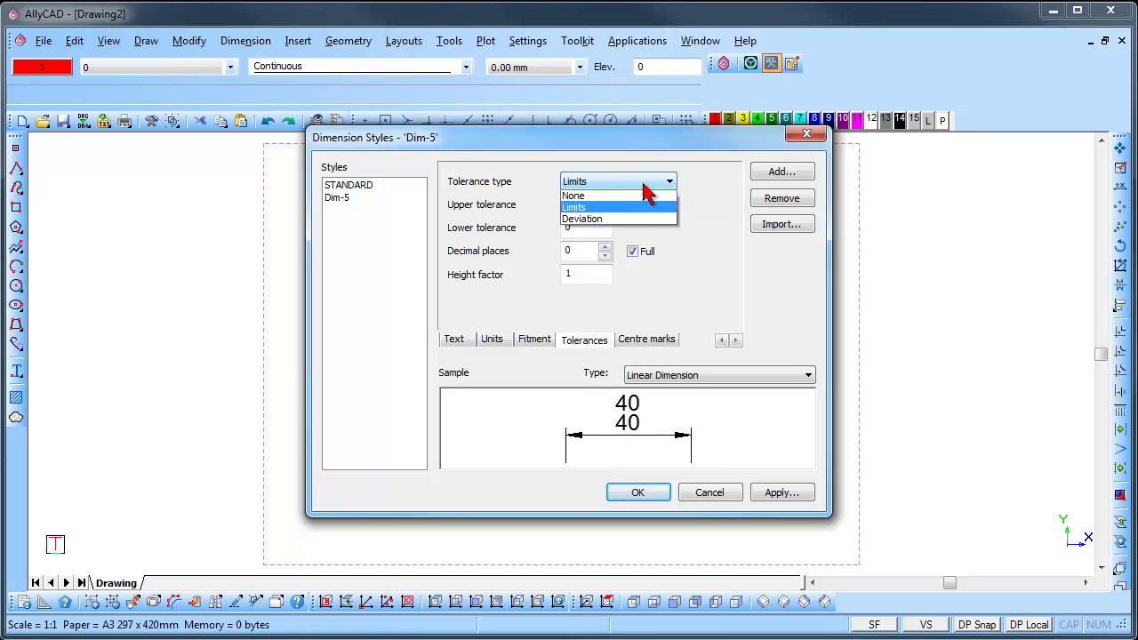
left_click(646, 222)
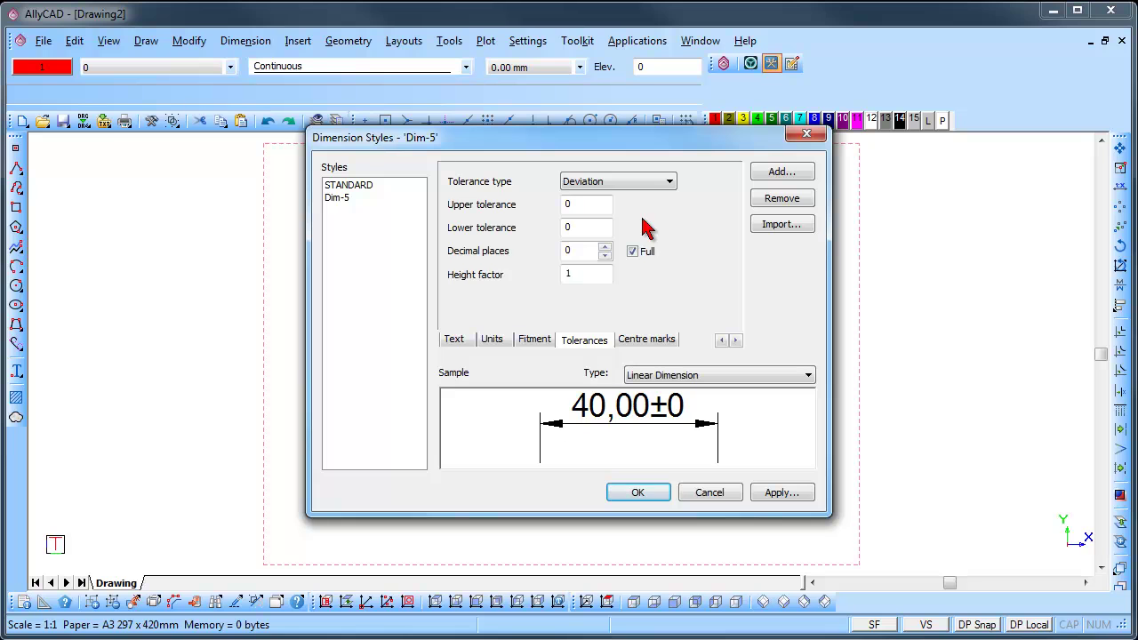
left_click(657, 184)
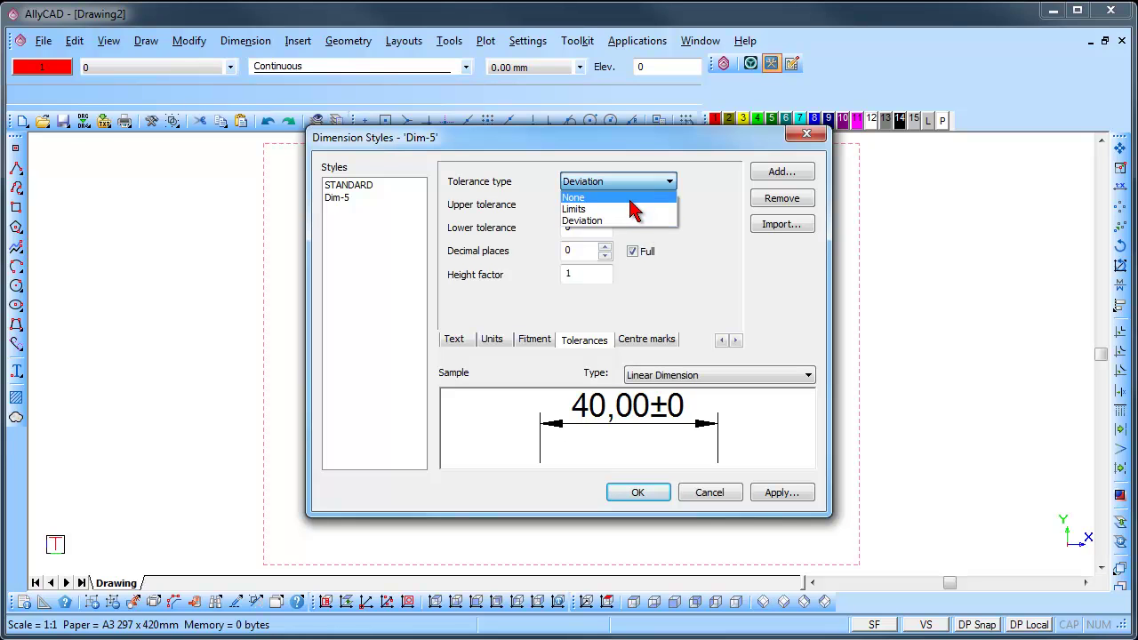
left_click(638, 197)
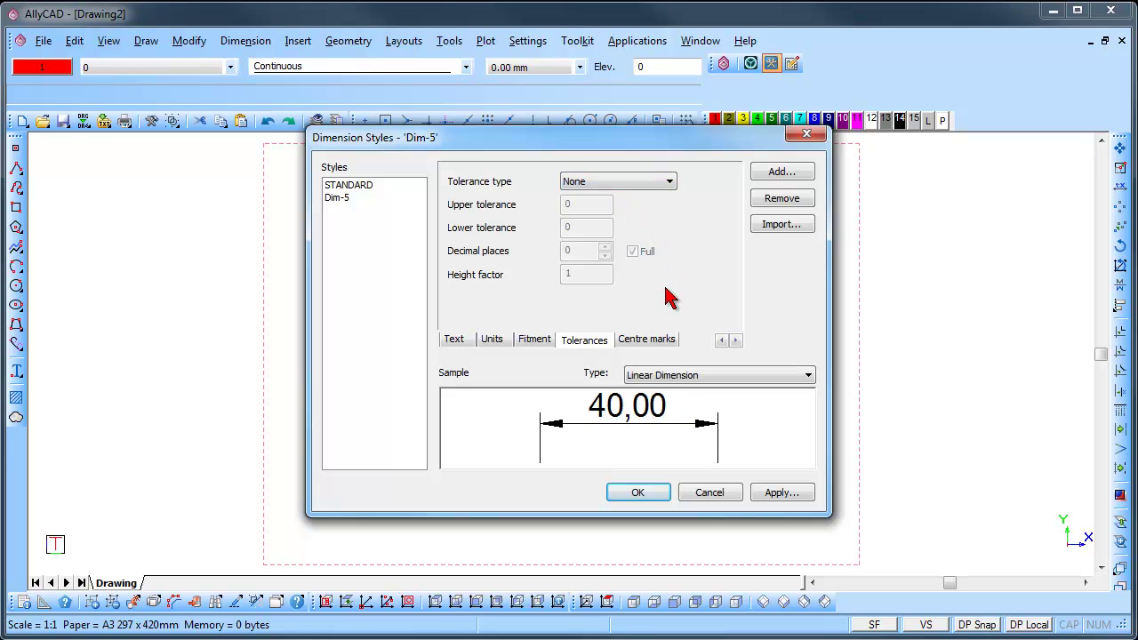
Set the centre mark type of Dim-5 to Cross, with lines
left_click(661, 346)
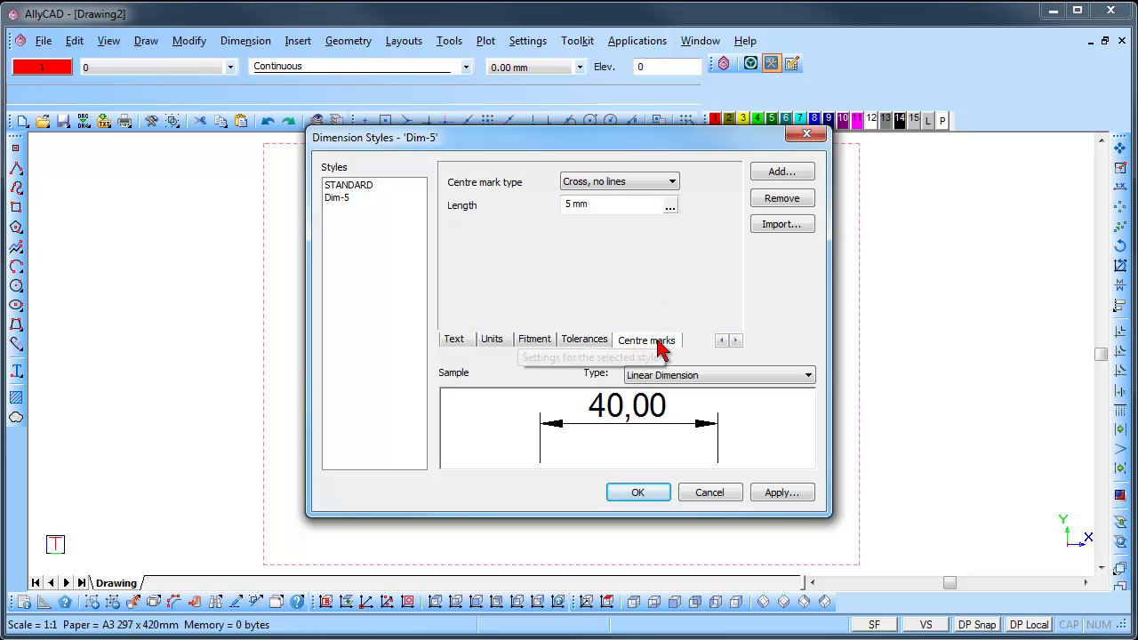
left_click(673, 183)
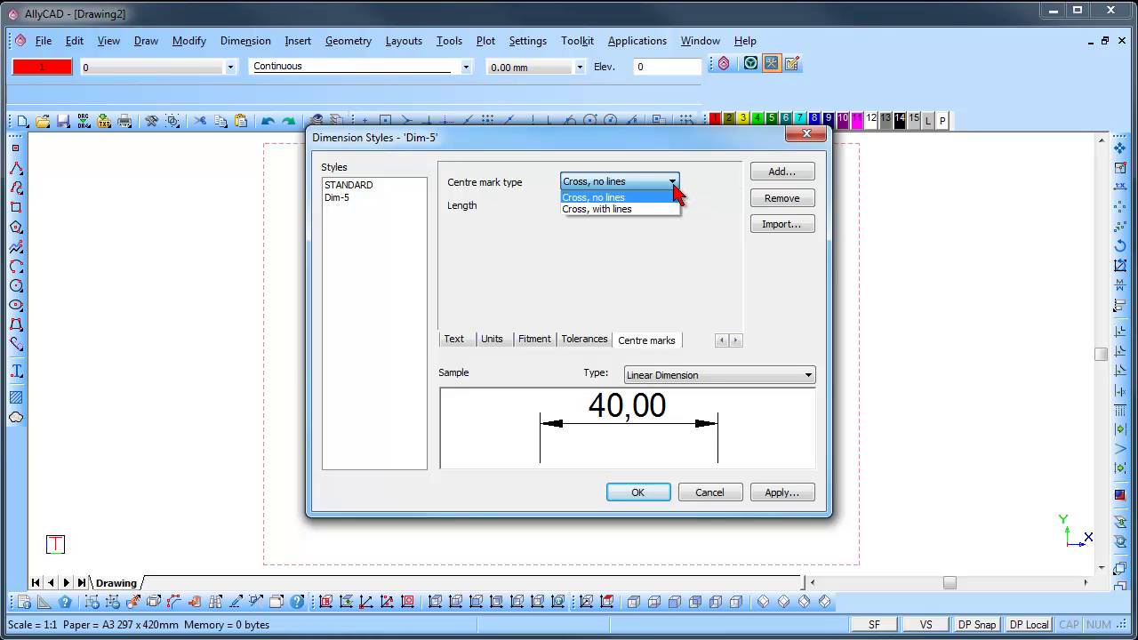
left_click(653, 208)
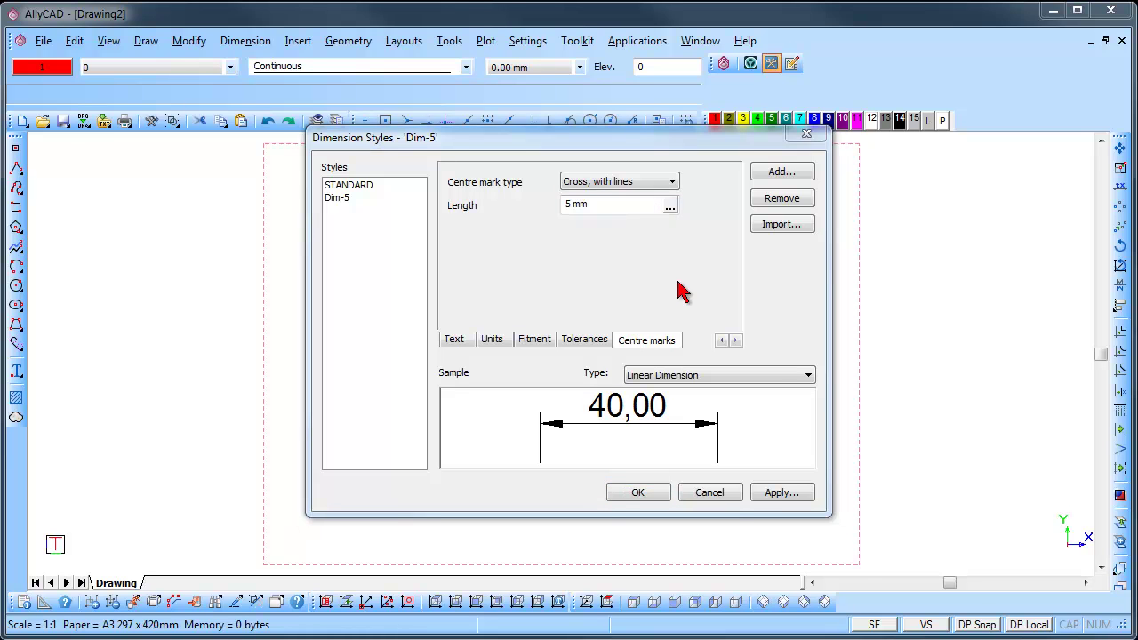
Preview the Dim-5 sample as angular, radial, diametric and linear dimensions, and accept the dimension style settings
left_click(691, 379)
left_click(700, 402)
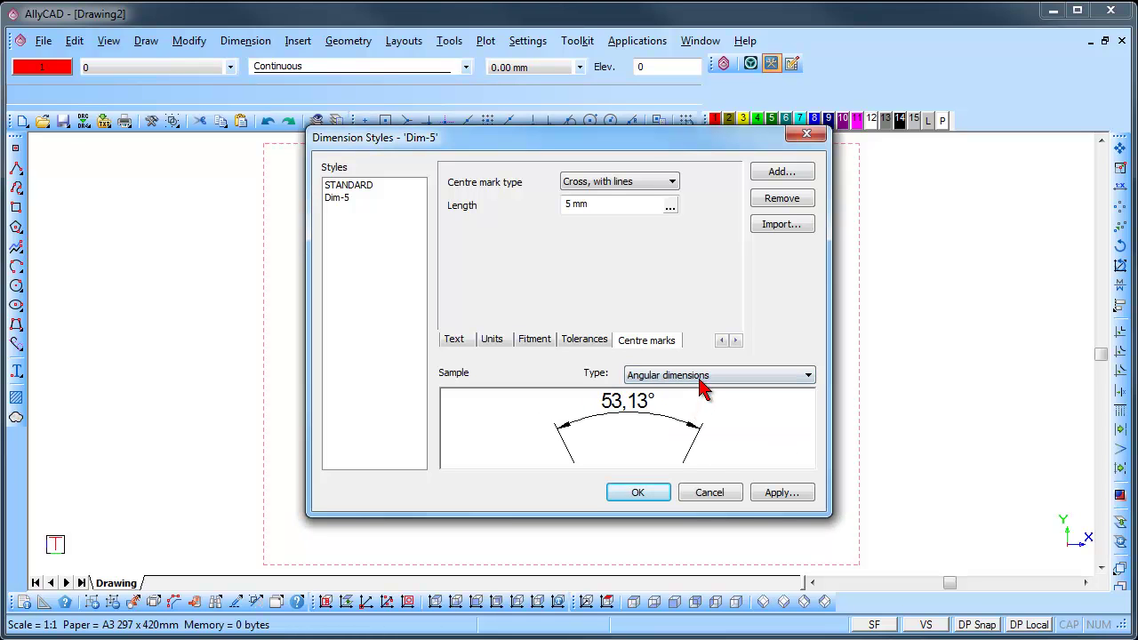
left_click(701, 382)
left_click(711, 416)
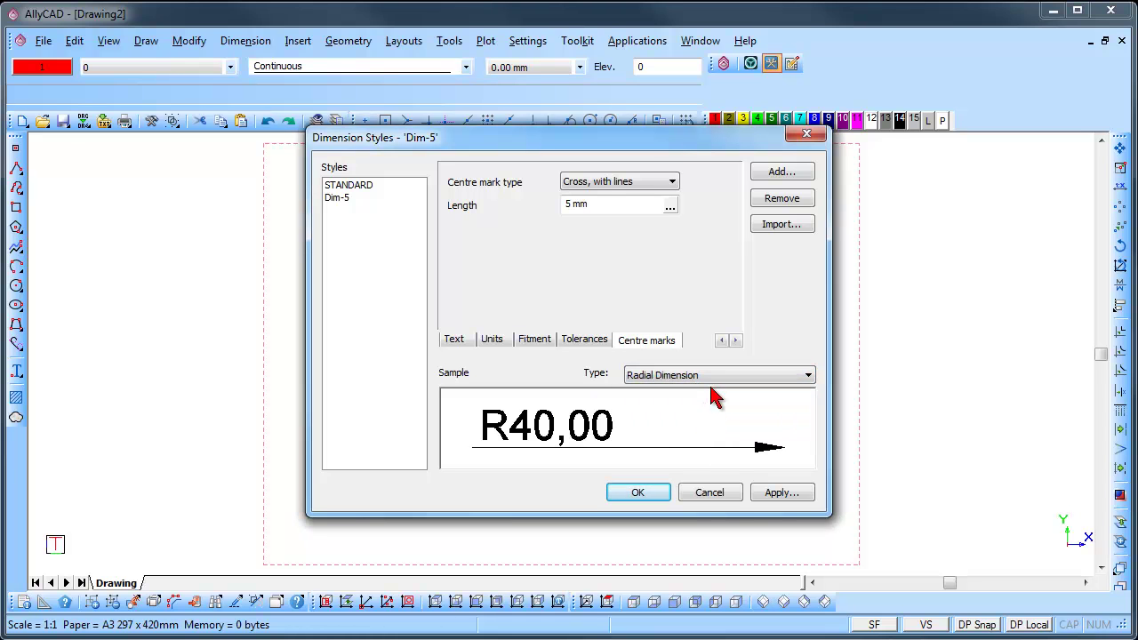
left_click(717, 384)
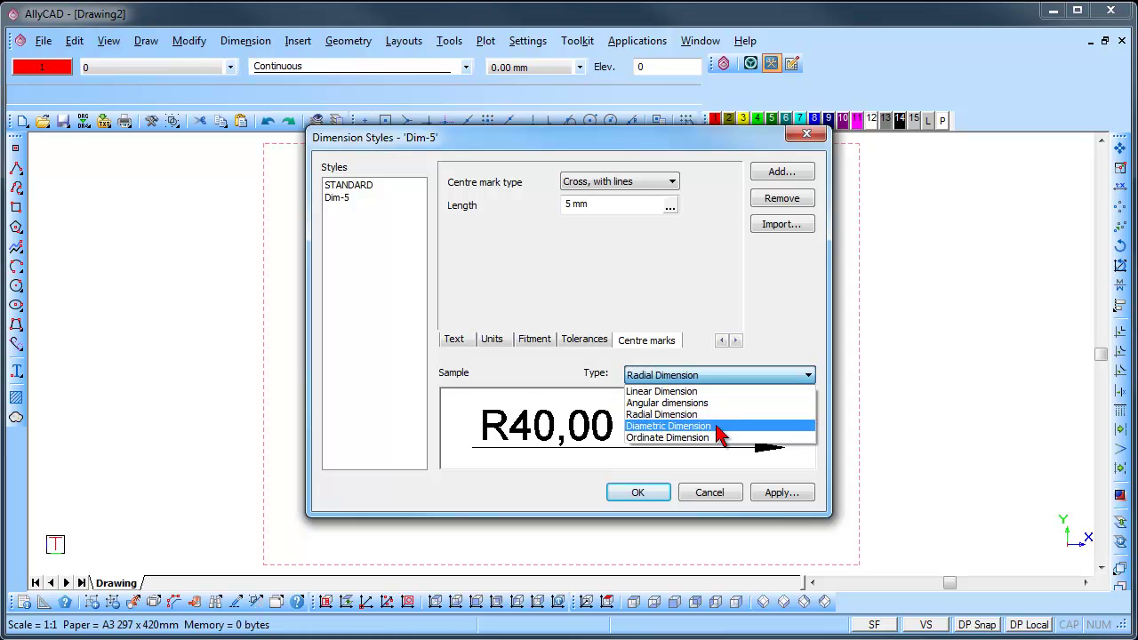
left_click(720, 431)
left_click(721, 379)
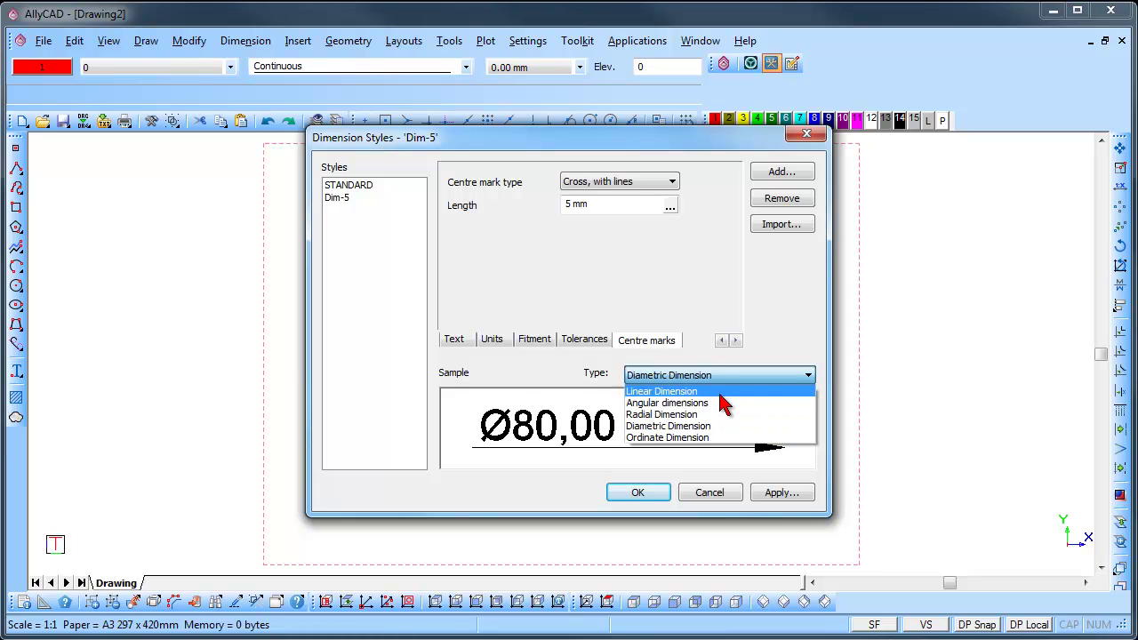
left_click(725, 404)
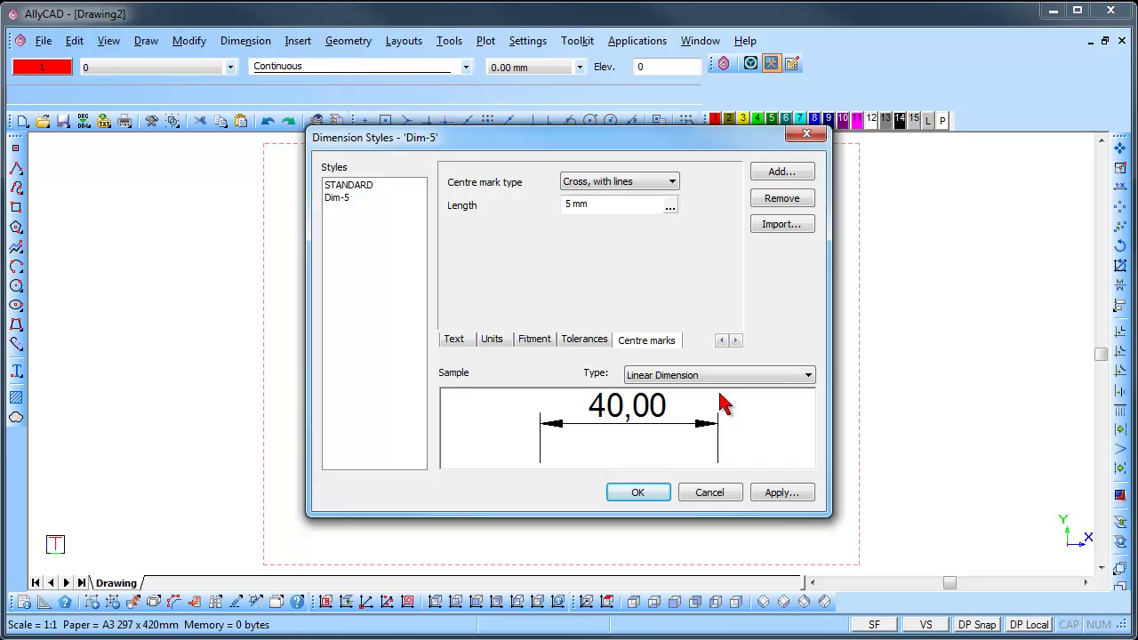
left_click(655, 491)
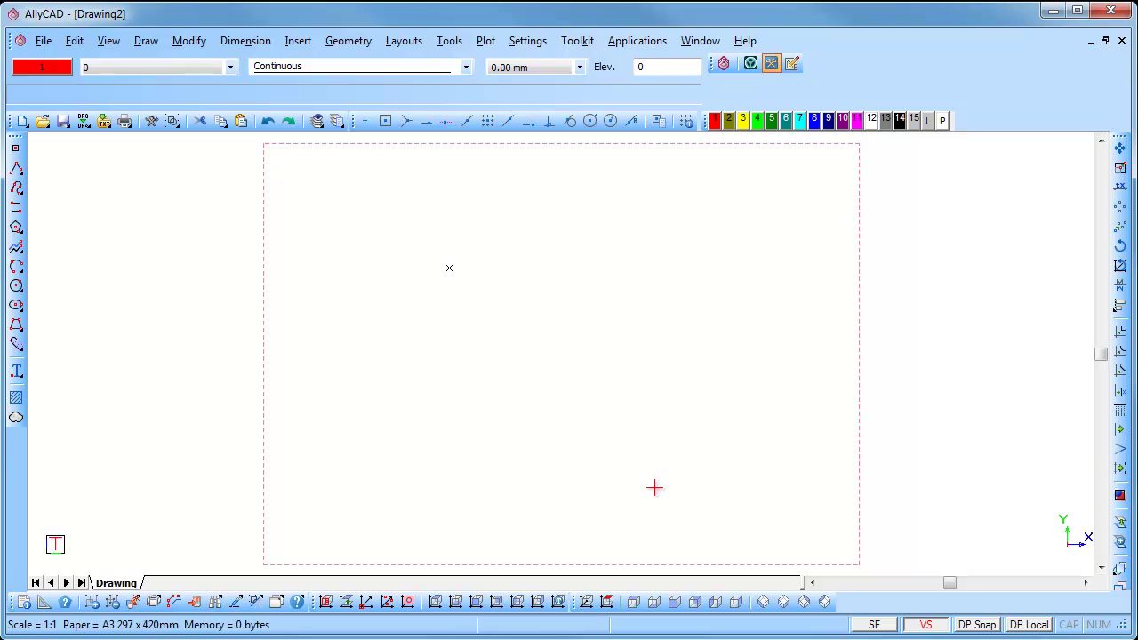